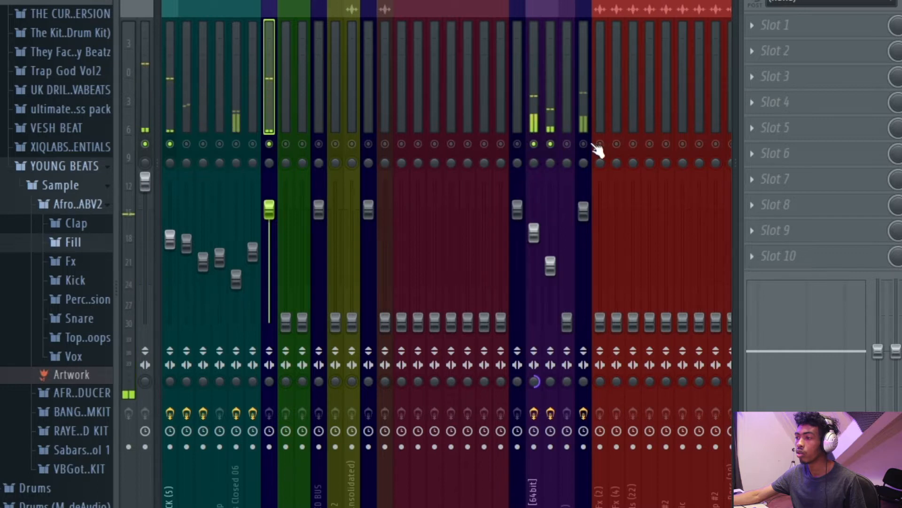
Select the AFRO CANDY KICK (5) mixer track to view its effect chain
scroll(339, 106, "up", 6)
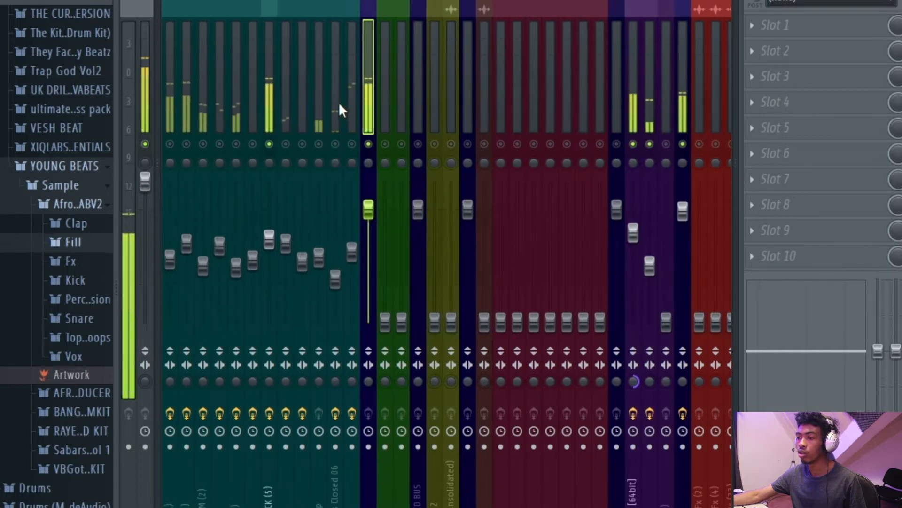
left_click(272, 121)
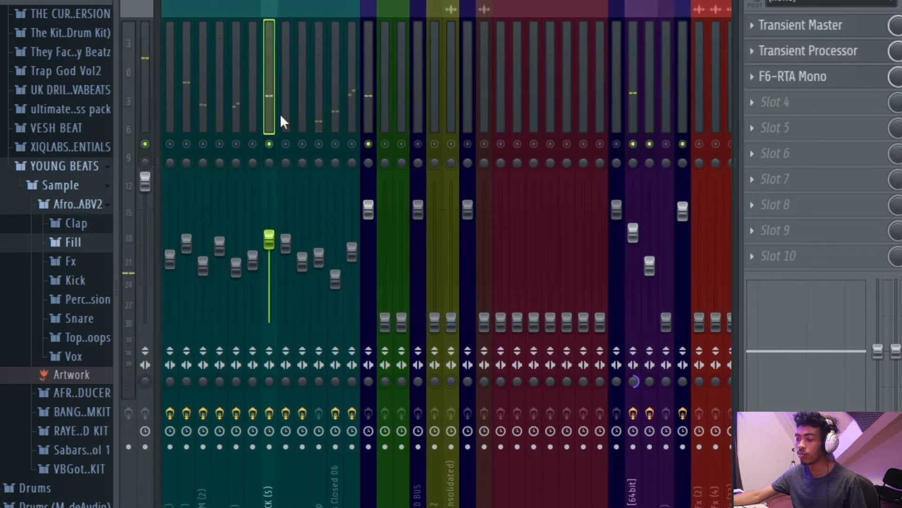
scroll(275, 119, "down", 3)
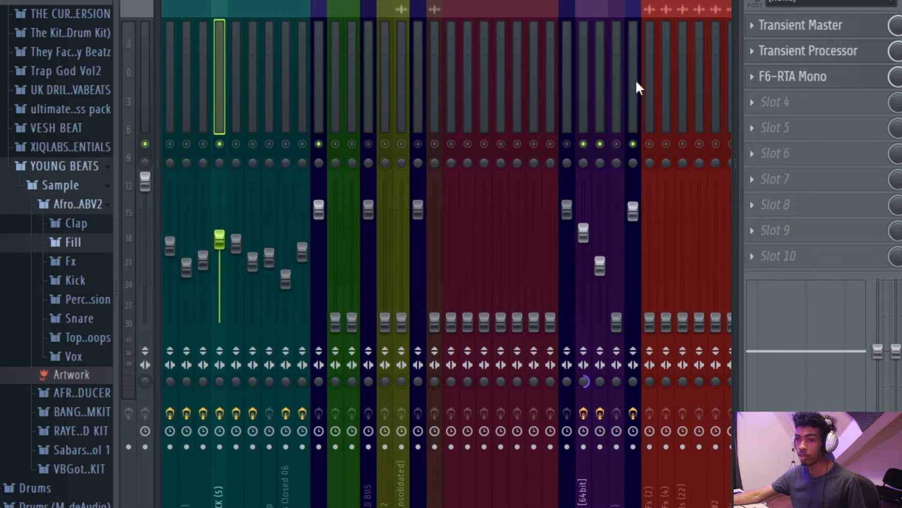
Load Fruity Limiter into slot 2 of the BASS BUS, after F6-RTA Mono, with its window clear of the lower mixer
left_click(632, 107)
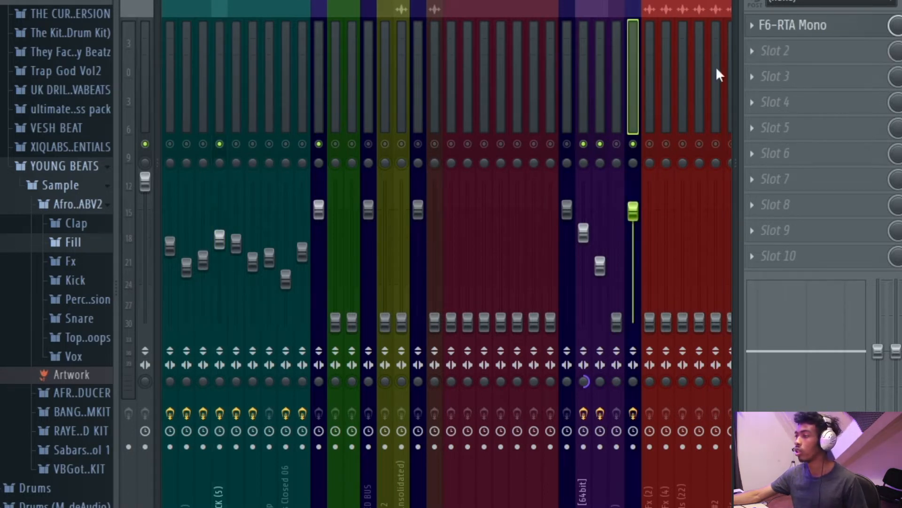
left_click(755, 54)
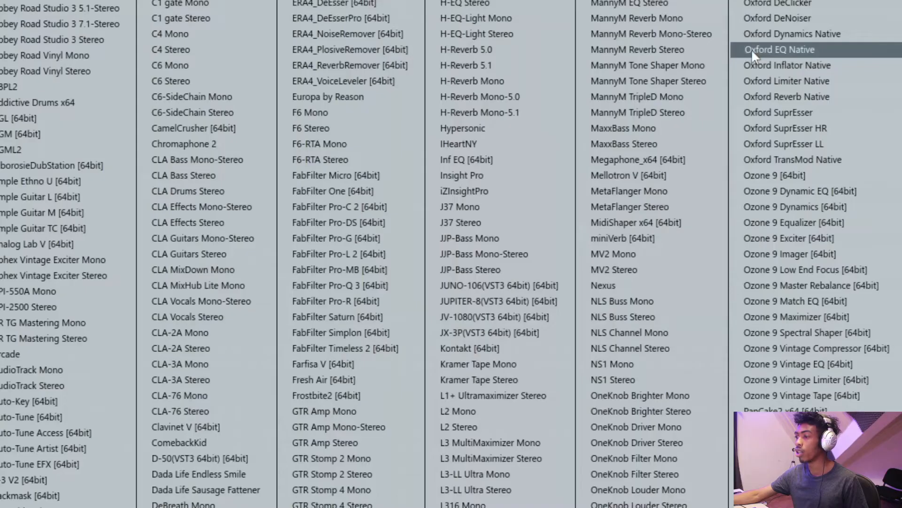
scroll(450, 249, "down", 5)
scroll(449, 248, "down", 3)
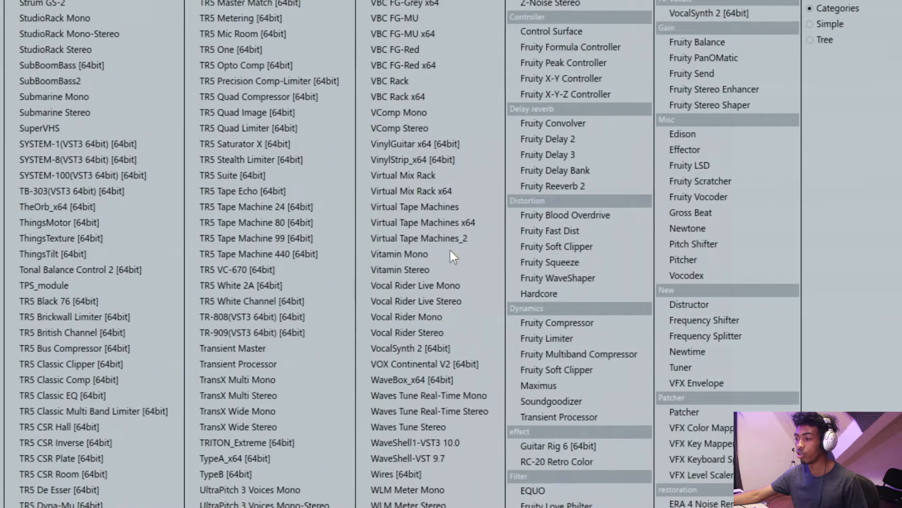
left_click(557, 337)
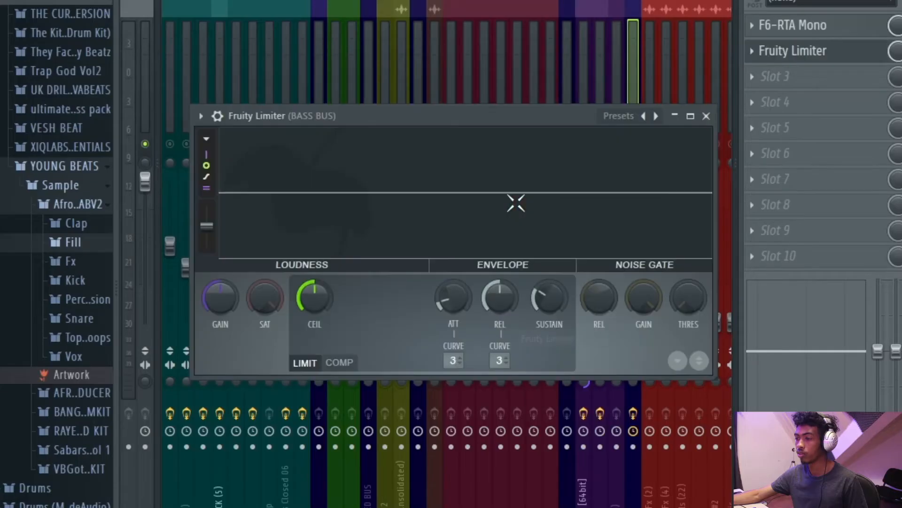
left_click_drag(358, 117, 343, 31)
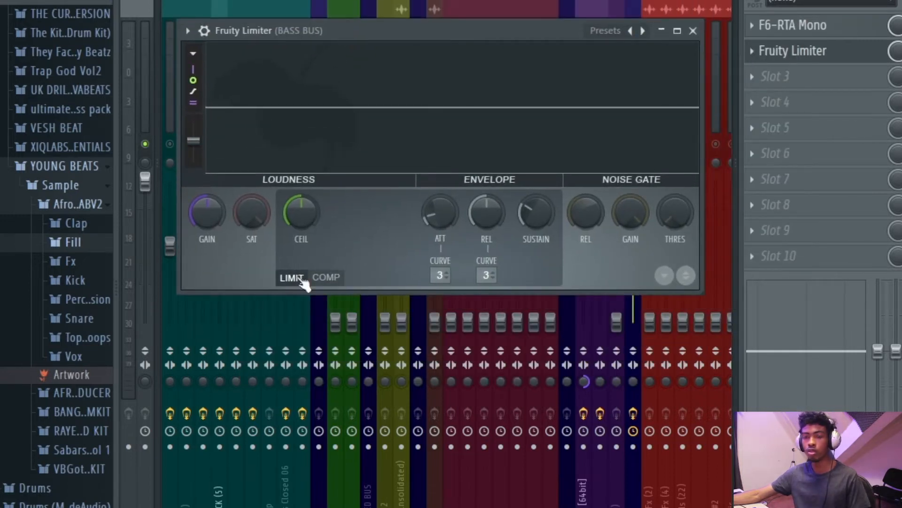
Switch the BASS BUS limiter to compressor mode and set its sidechain source to AFRO CANDY KICK (5)
left_click(332, 279)
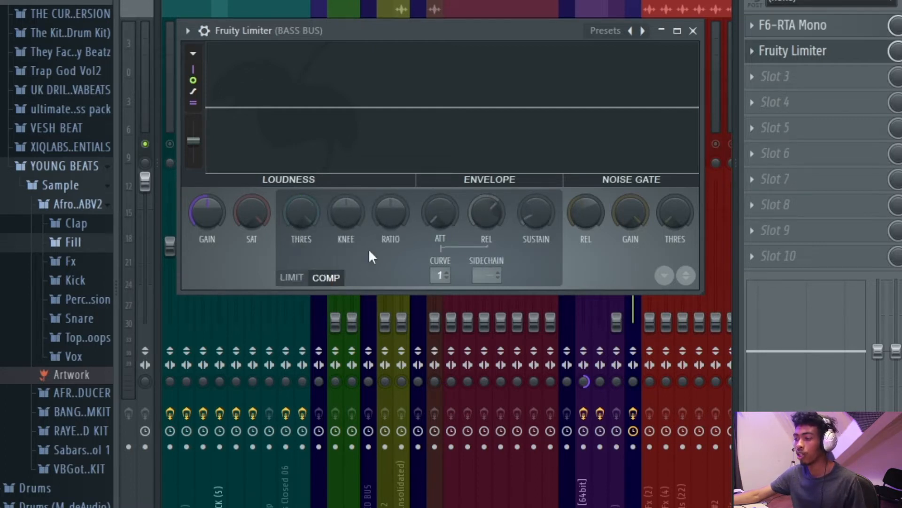
left_click(491, 274)
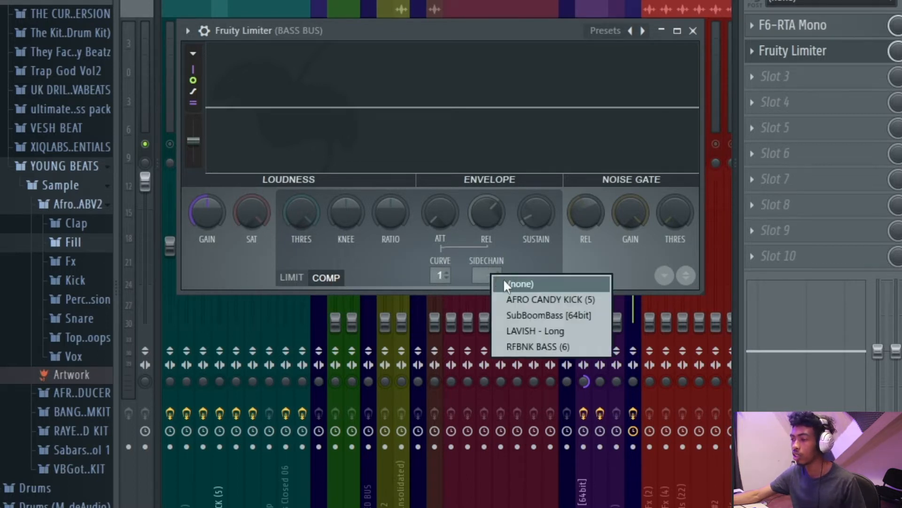
left_click(559, 298)
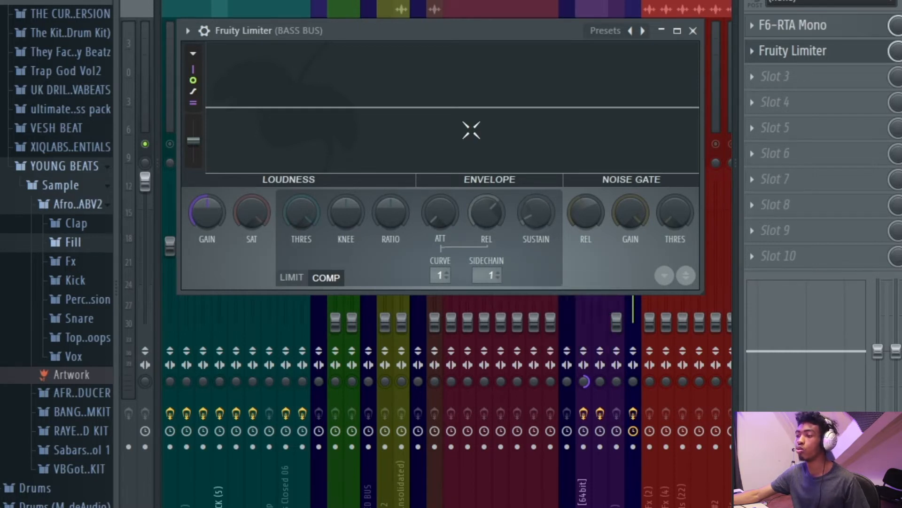
left_click_drag(496, 41, 530, 21)
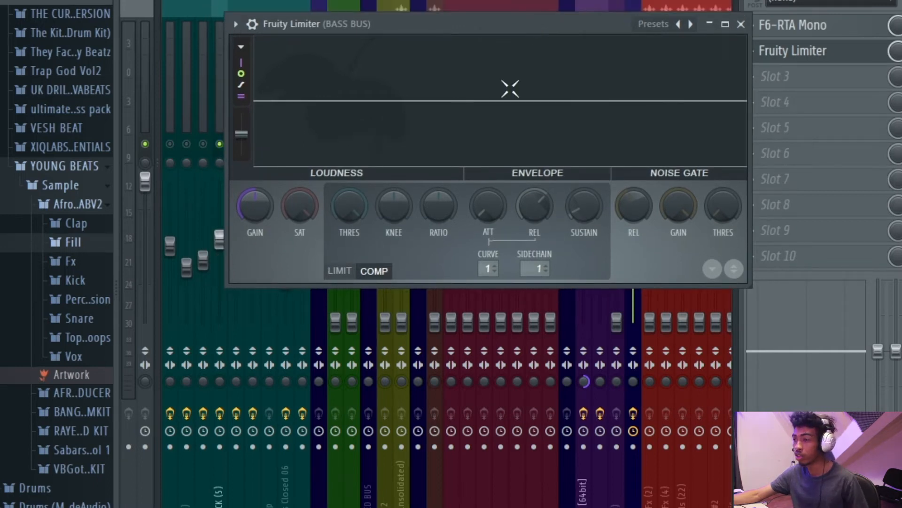
During playback, lower the bass compressor's threshold below the kick peaks and shorten its release
key("space")
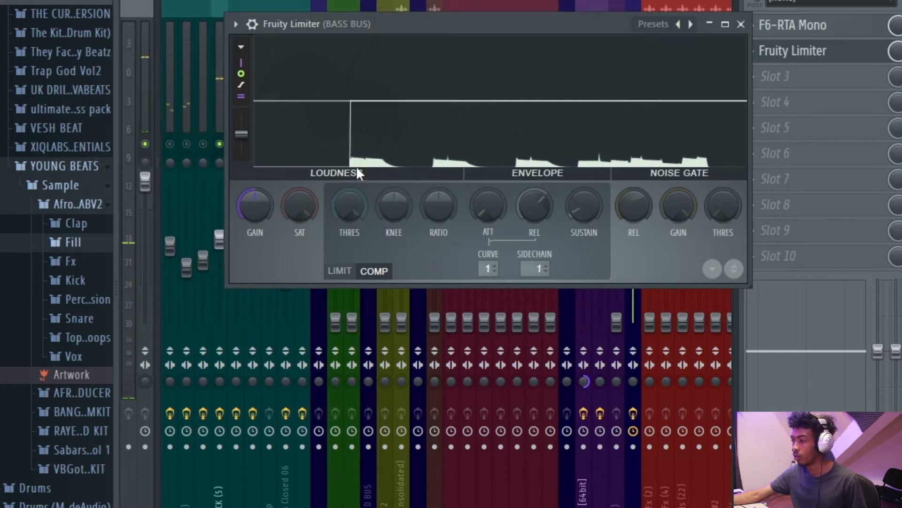
left_click(345, 202)
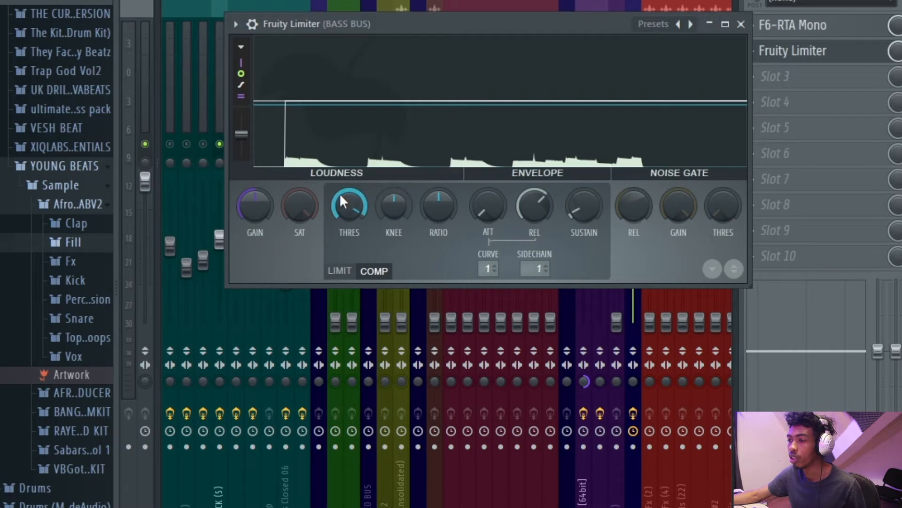
left_click_drag(359, 202, 359, 273)
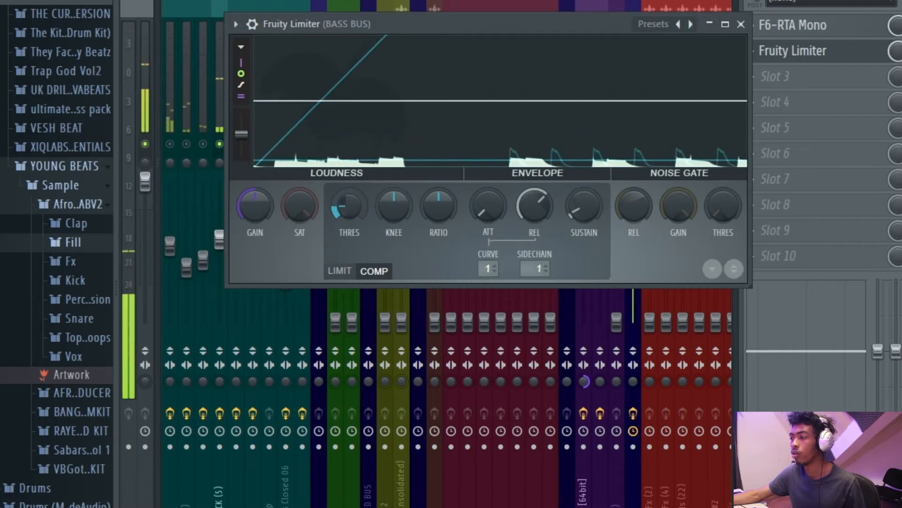
left_click_drag(348, 202, 349, 201)
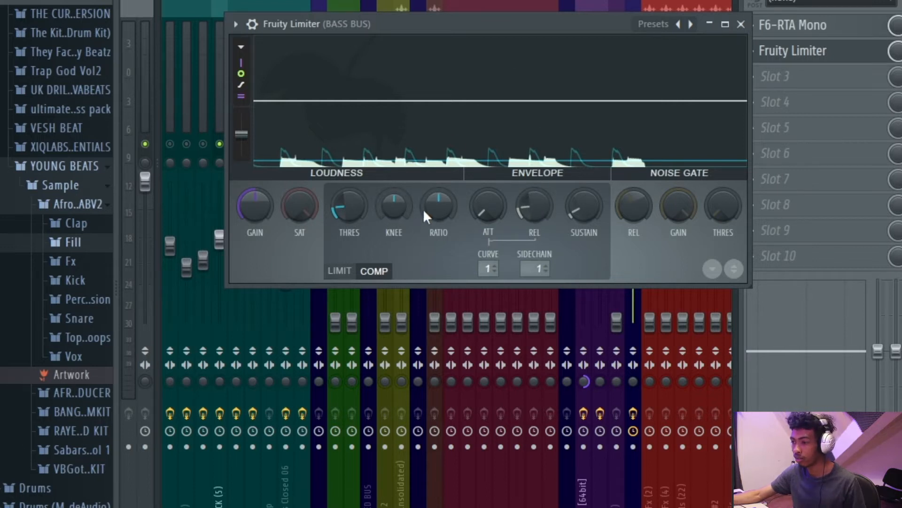
Raise the bass compressor's ratio moderately and lower the threshold slightly so the kick ducks the bass, ending with playback stopped and the plugin closed
left_click_drag(439, 201, 438, 190)
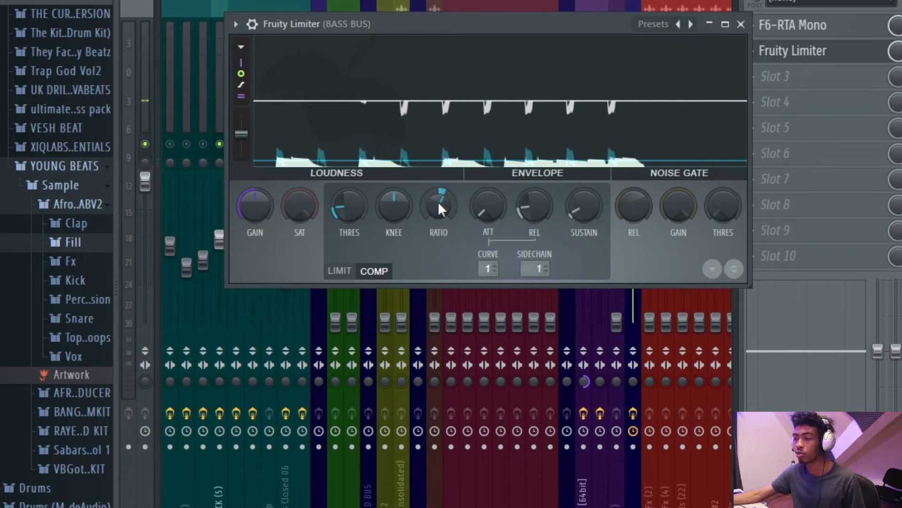
left_click_drag(438, 201, 438, 186)
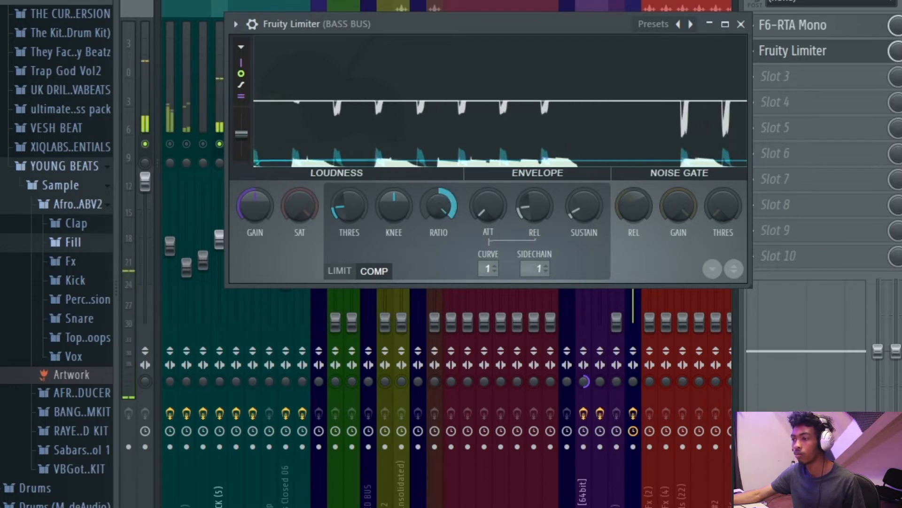
left_click_drag(349, 203, 350, 210)
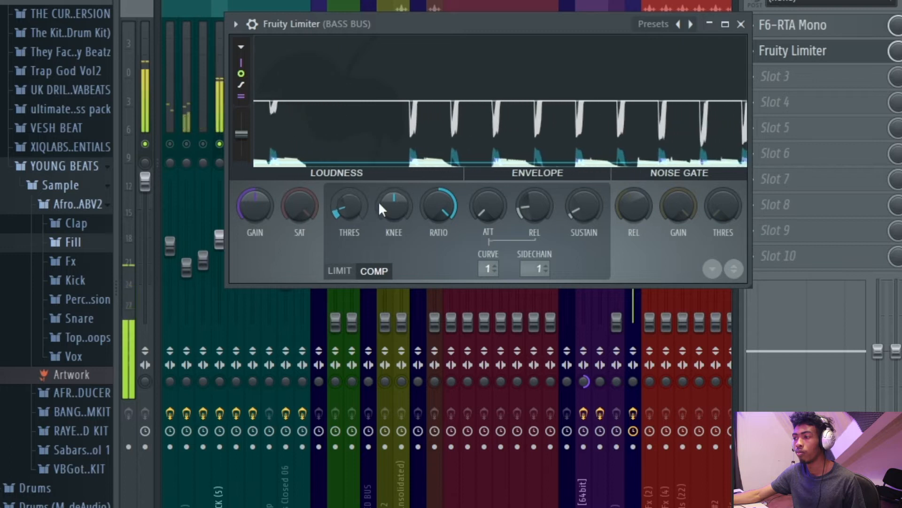
left_click_drag(439, 202, 439, 213)
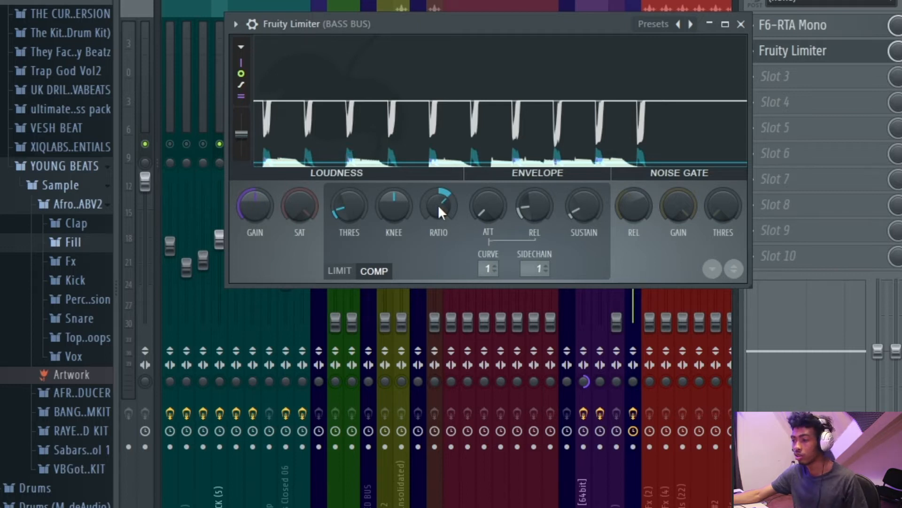
left_click_drag(438, 203, 439, 204)
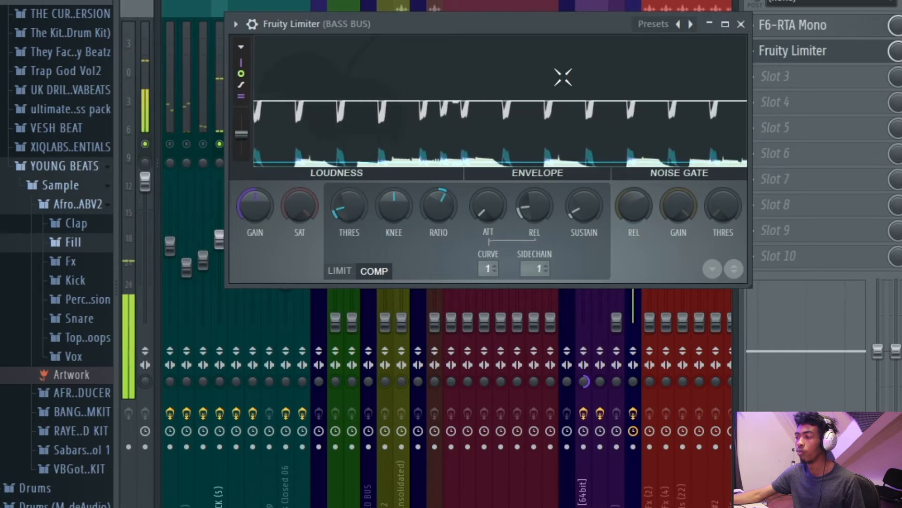
key("space")
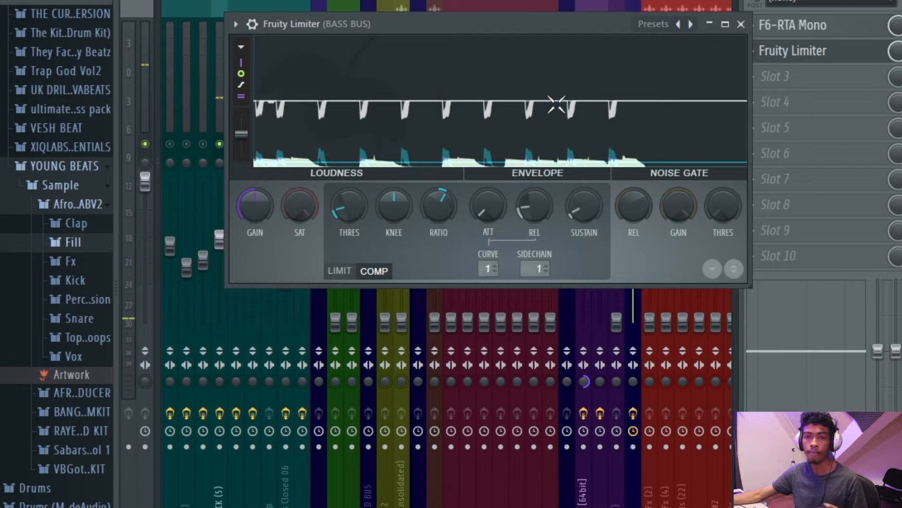
left_click(741, 24)
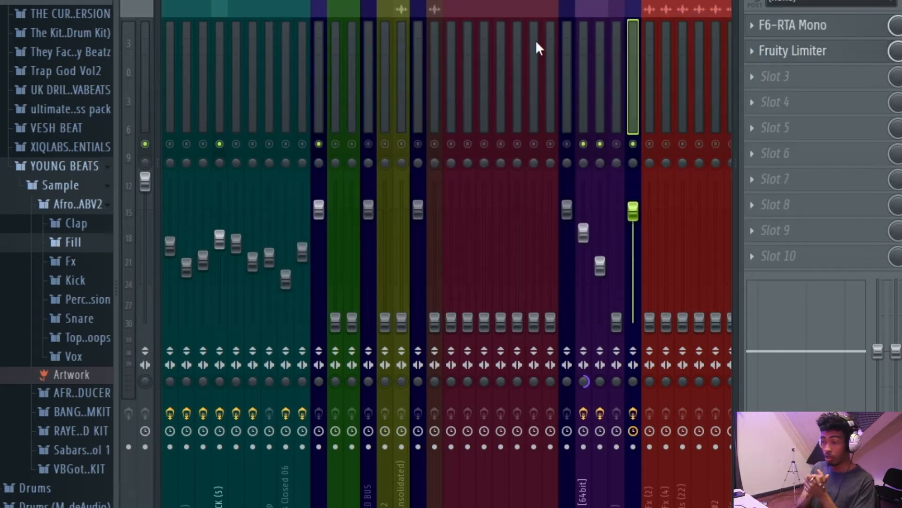
Unmute all mixer tracks and play the beat briefly to hear drums and bass together
left_click(319, 143)
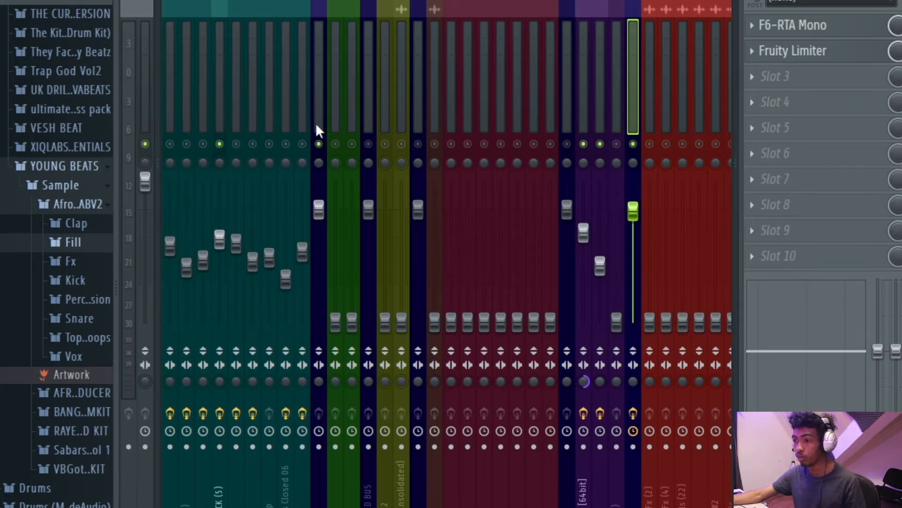
scroll(316, 124, "up", 3)
scroll(338, 123, "down", 7)
scroll(337, 124, "up", 7)
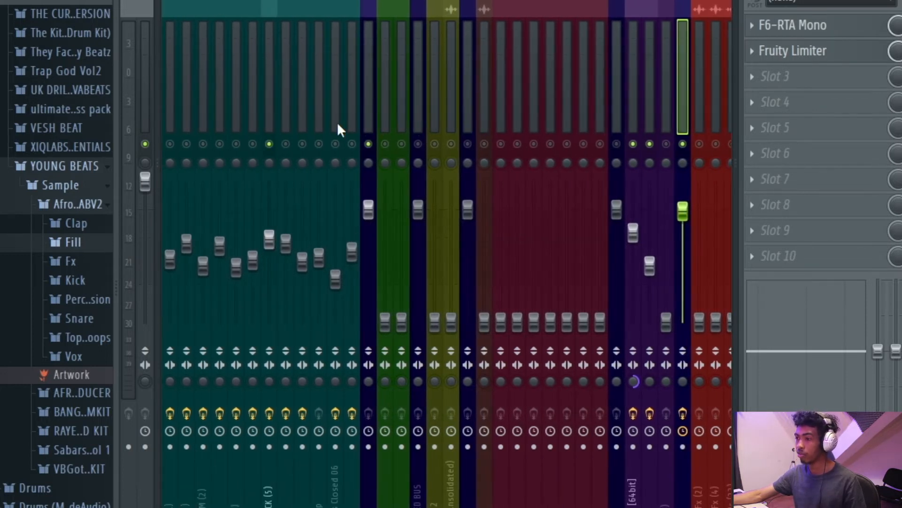
right_click(369, 144)
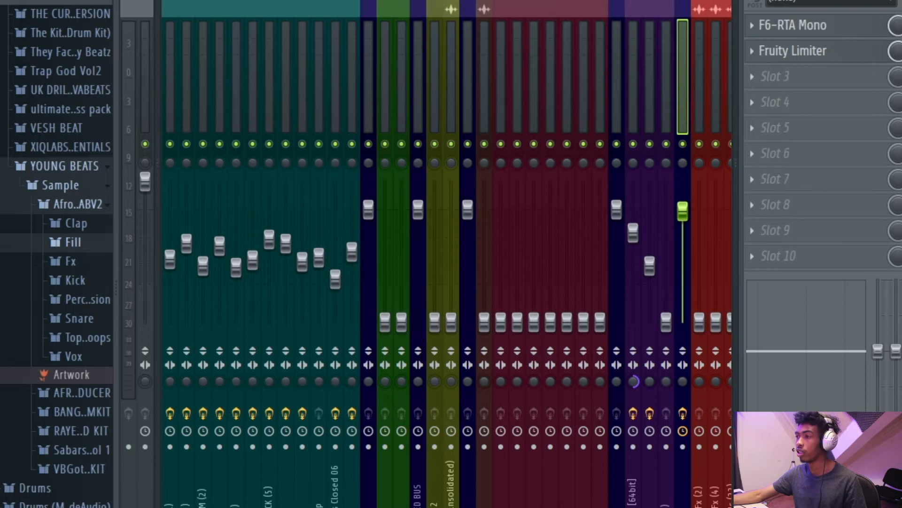
key("space")
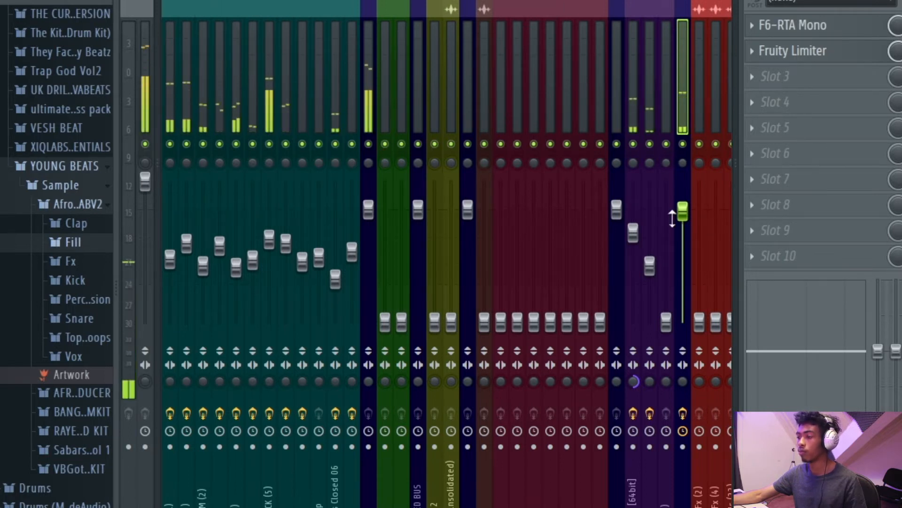
key("space")
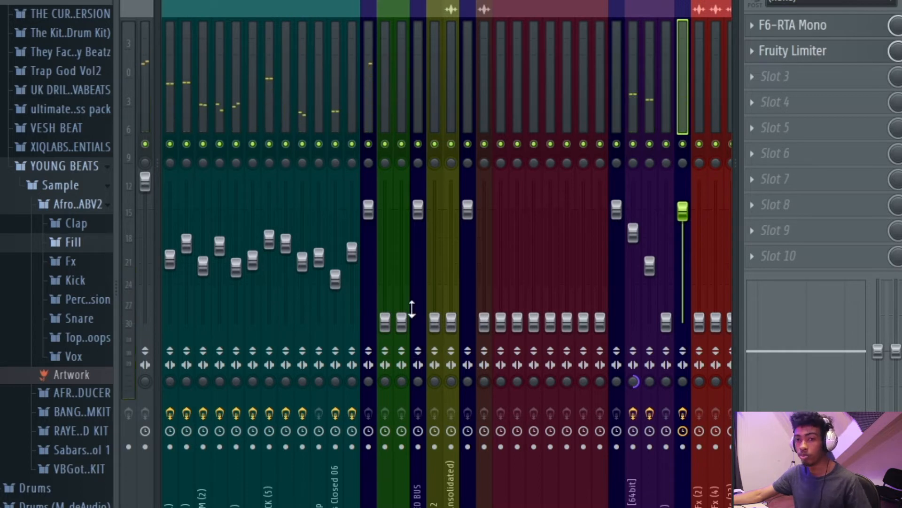
Raise the fader of the green Bonefire track to a moderate level against the drums and bass during playback
left_click_drag(392, 324, 392, 276)
key("space")
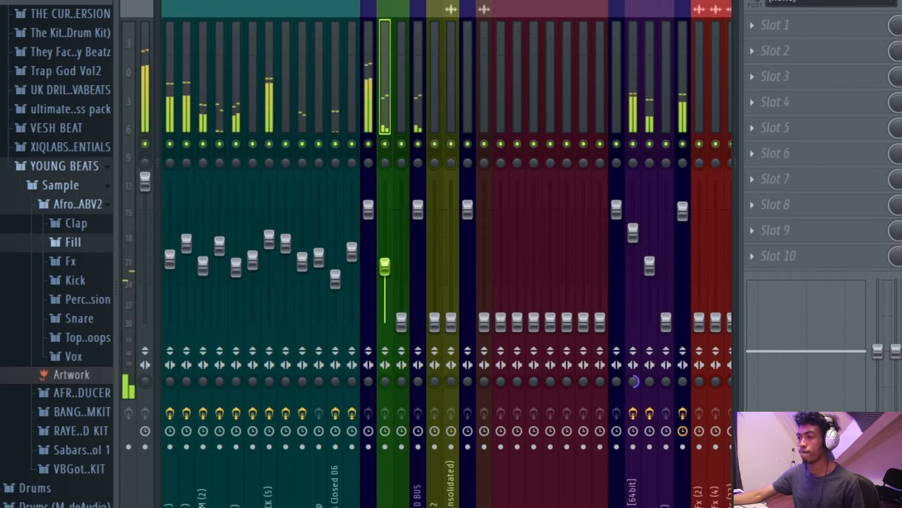
left_click_drag(392, 276, 392, 277)
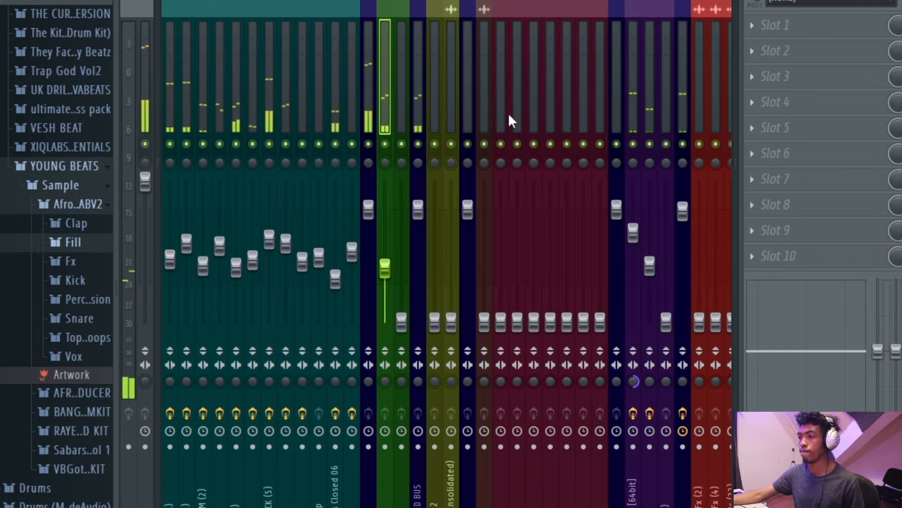
Load Fruity parametric EQ 2 into slot 1 of the Bonefire track and set band 1 to High pass
left_click(752, 24)
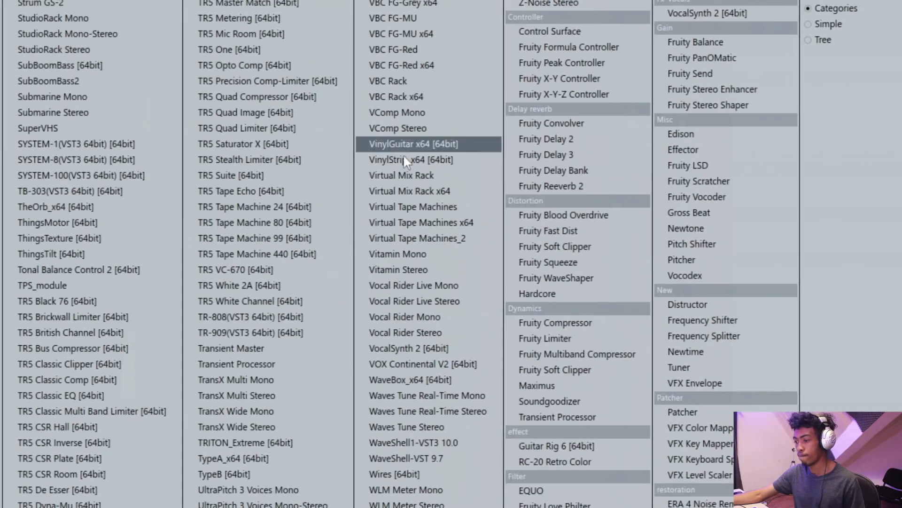
left_click(616, 506)
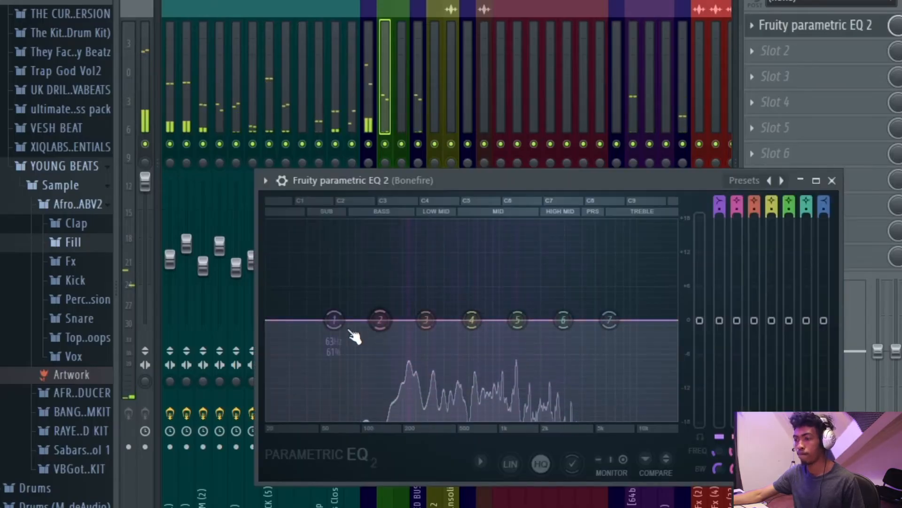
right_click(335, 321)
mouse_move(343, 363)
left_click(410, 397)
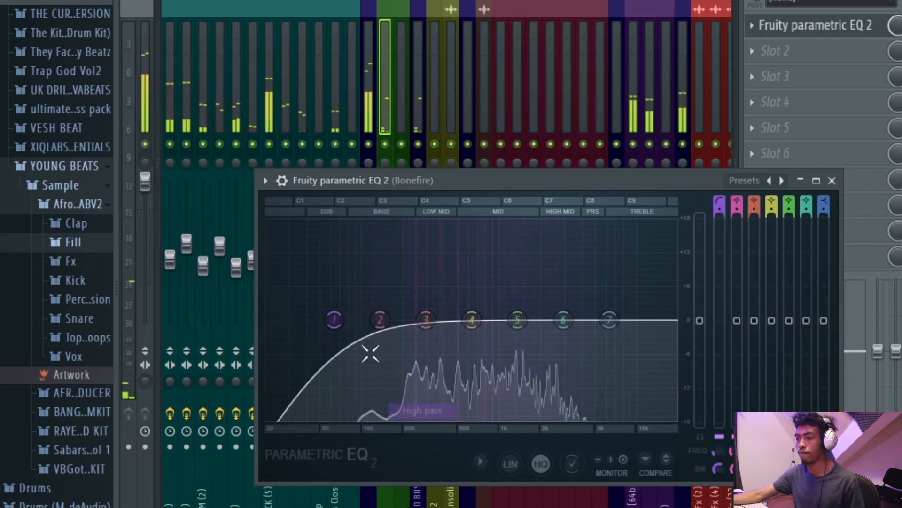
Set the Bonefire EQ's band 1 high-pass cutoff to about 174 Hz while listening to playback
left_click_drag(335, 319, 405, 319)
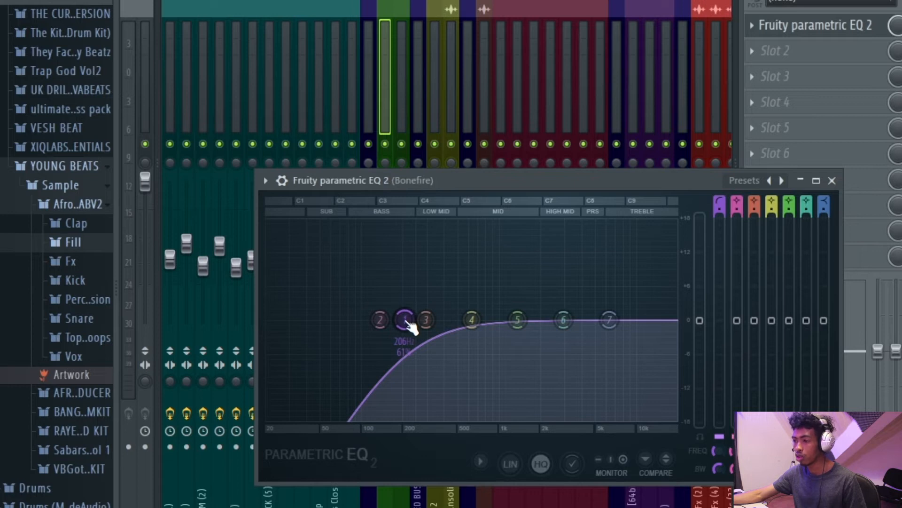
key("space")
left_click_drag(412, 327, 401, 326)
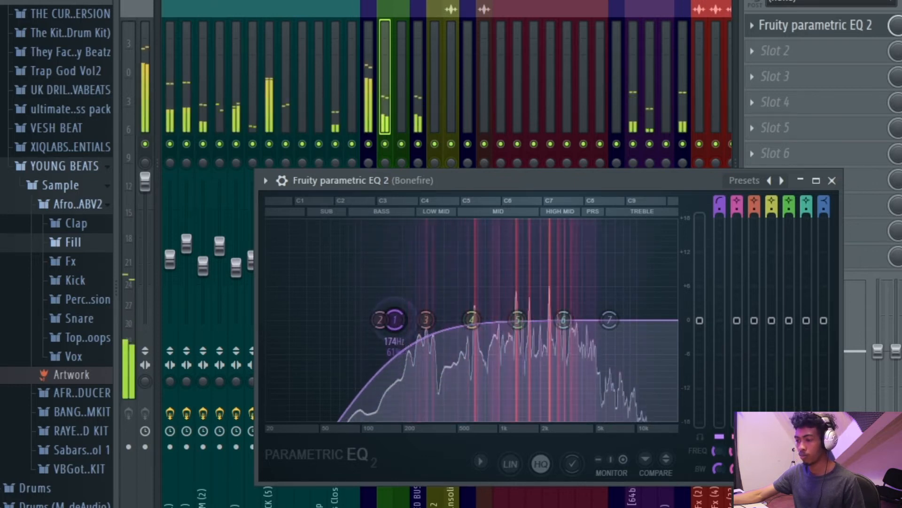
Raise the Bonefire #2 fader to a moderate level and apply a band 1 High pass at about 158 Hz in its Fruity parametric EQ 2
left_click(832, 180)
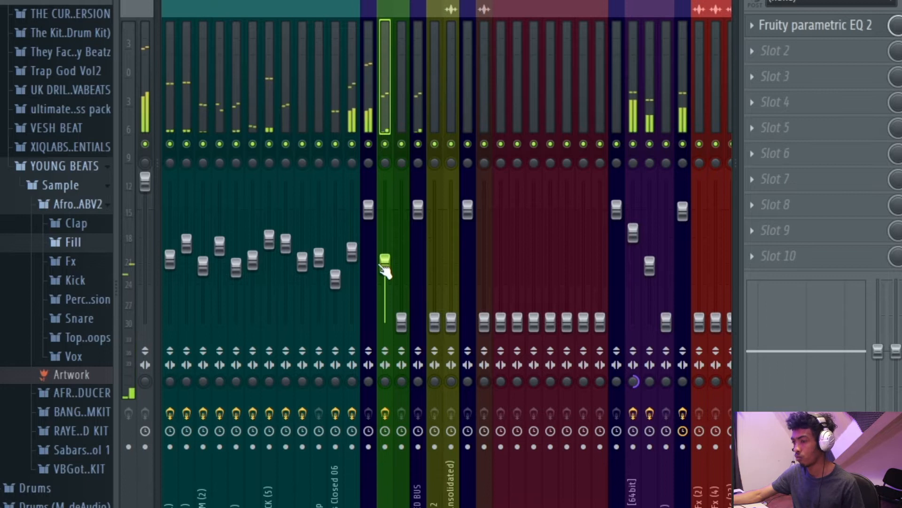
left_click_drag(402, 323, 405, 281)
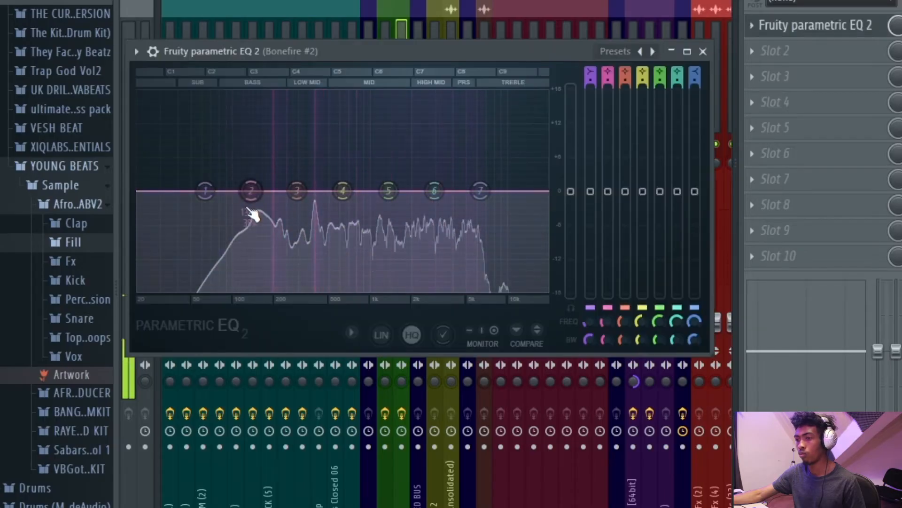
right_click(203, 189)
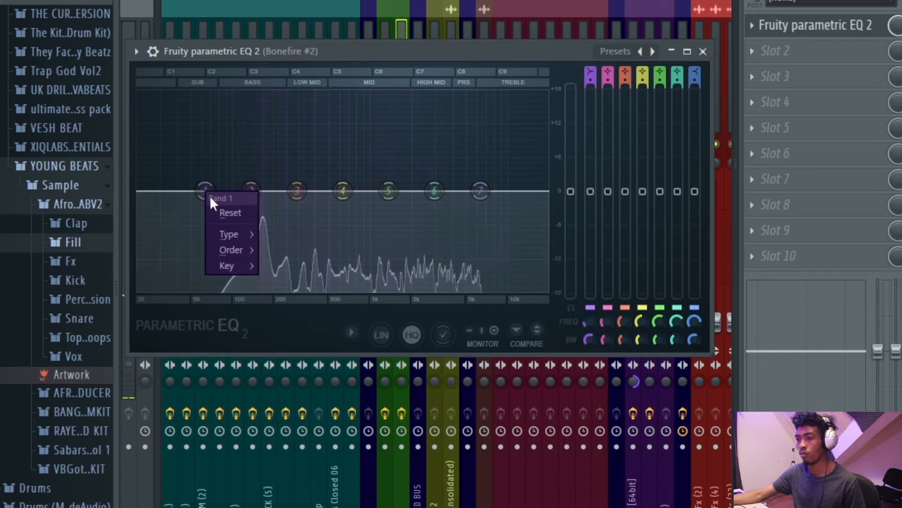
mouse_move(229, 234)
left_click(289, 281)
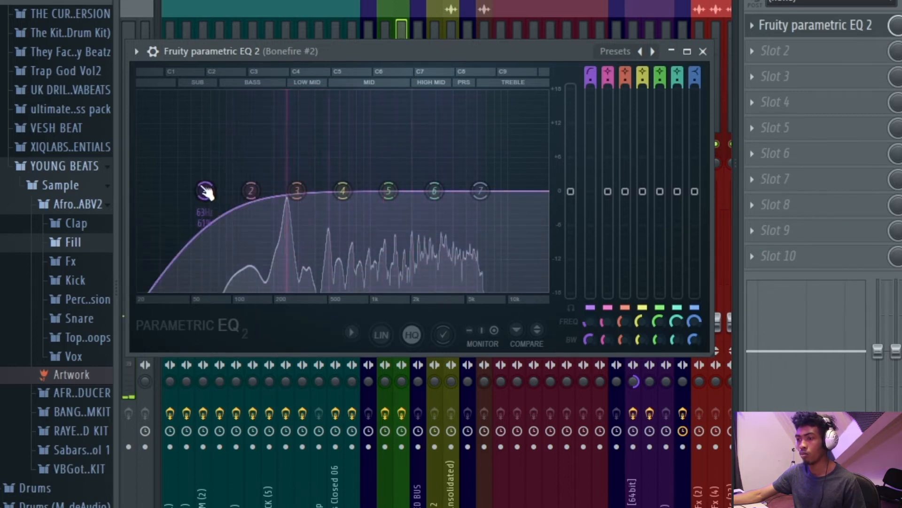
left_click_drag(204, 188, 261, 190)
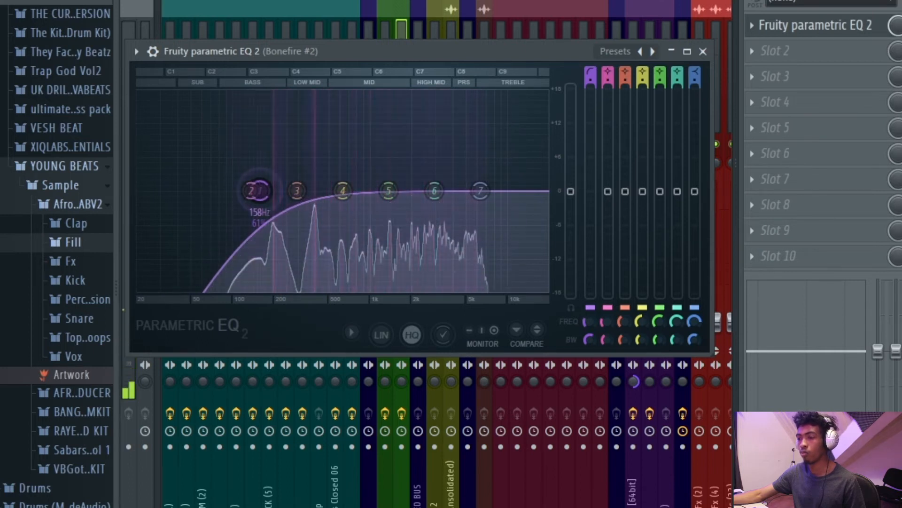
left_click(702, 52)
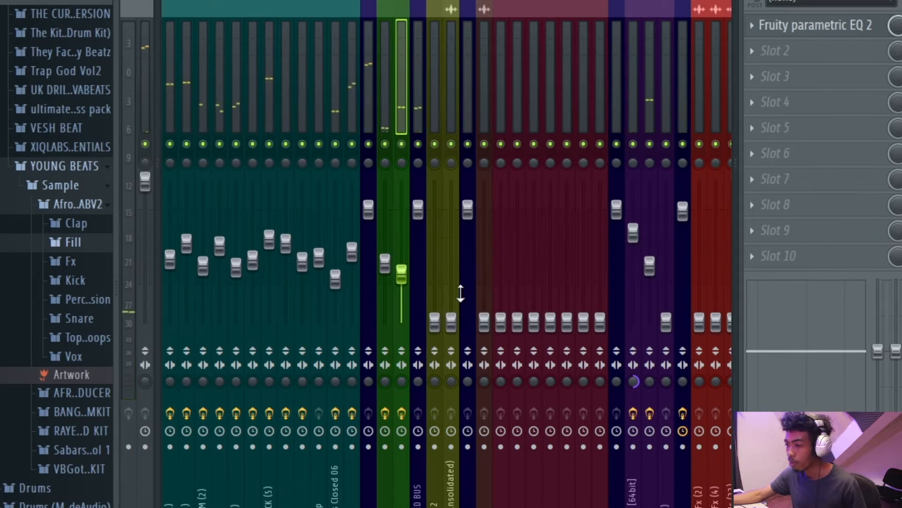
Raise the Chromaphone 2 track's fader to a moderate level and load Fruity parametric EQ 2 into its slot 1
left_click_drag(434, 323, 434, 278)
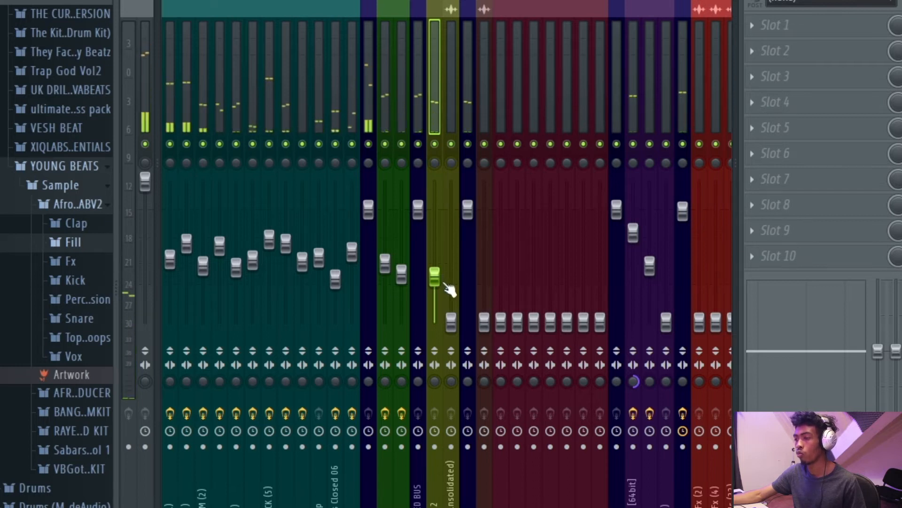
left_click(767, 26)
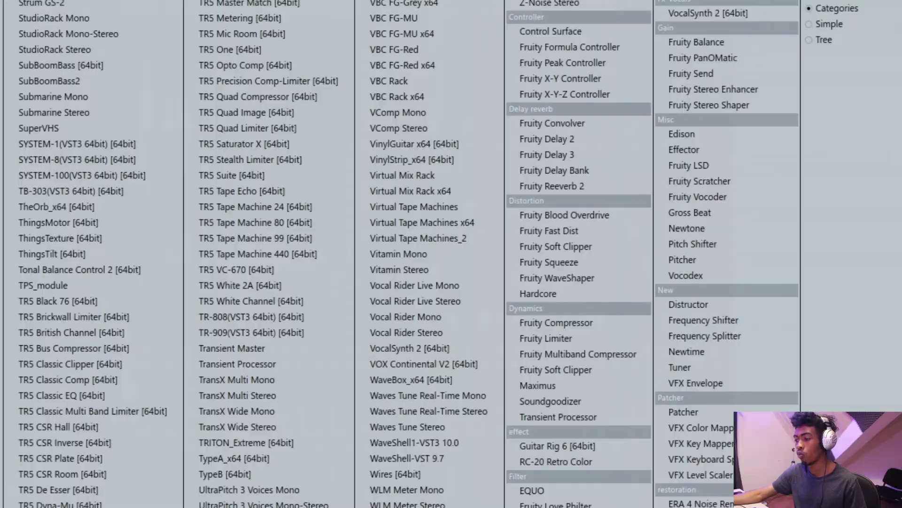
left_click(555, 506)
Set the Chromaphone 2 EQ's band 1 to a Gentle 8 High pass at about 138 Hz and raise the track's fader slightly
right_click(290, 275)
mouse_move(322, 321)
left_click(381, 364)
right_click(295, 281)
mouse_move(322, 337)
left_click(377, 429)
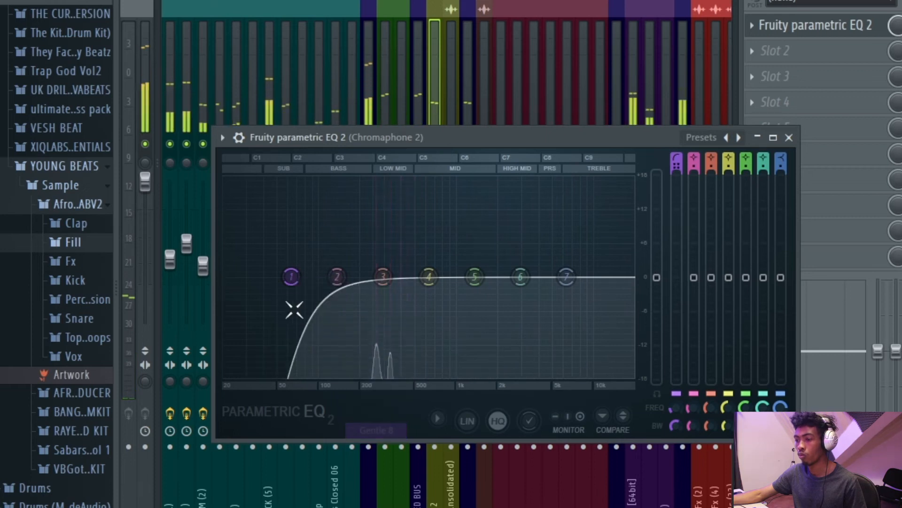
left_click_drag(292, 276, 337, 276)
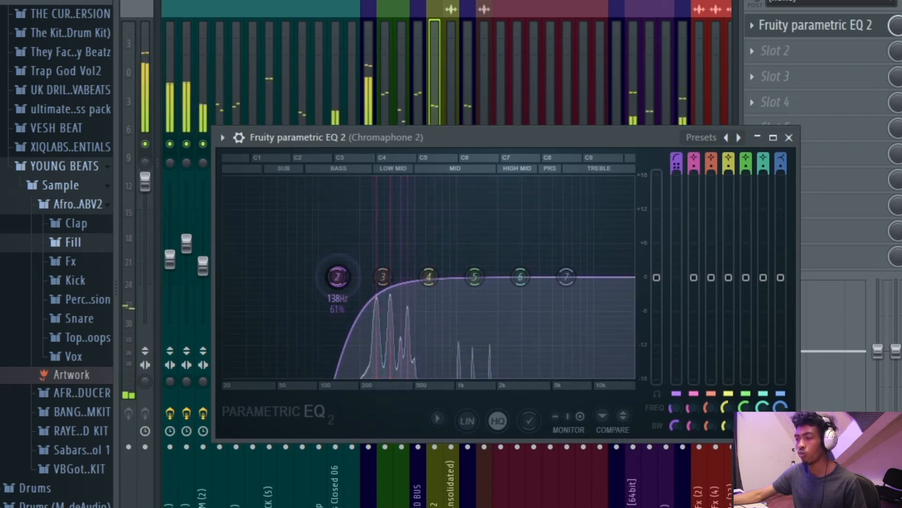
left_click(789, 138)
left_click_drag(437, 282, 437, 277)
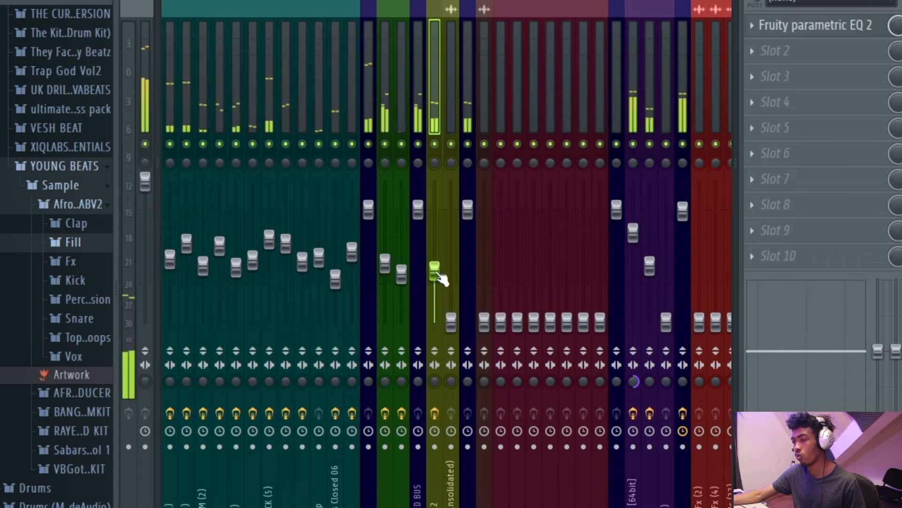
Try raising the fader of the consolidated track beside Chromaphone 2, and pull it back down almost to the bottom
left_click_drag(449, 322, 449, 312)
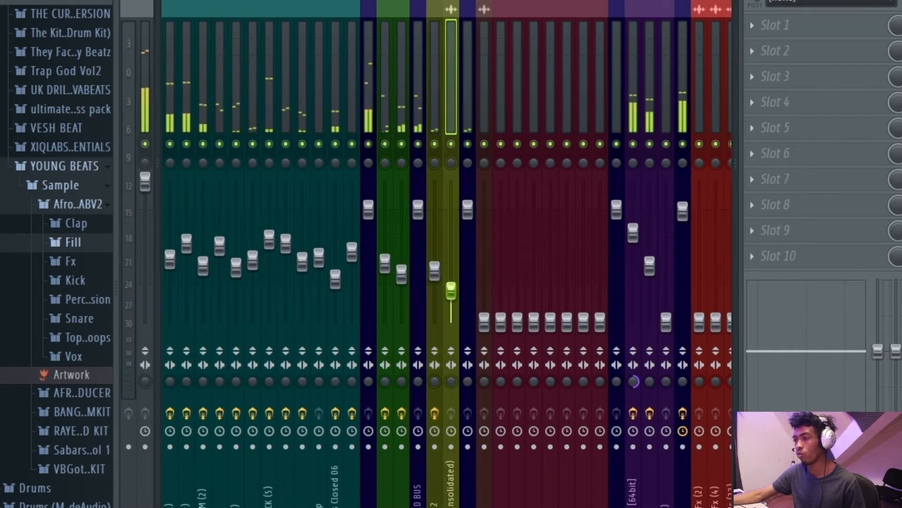
left_click_drag(451, 273, 452, 320)
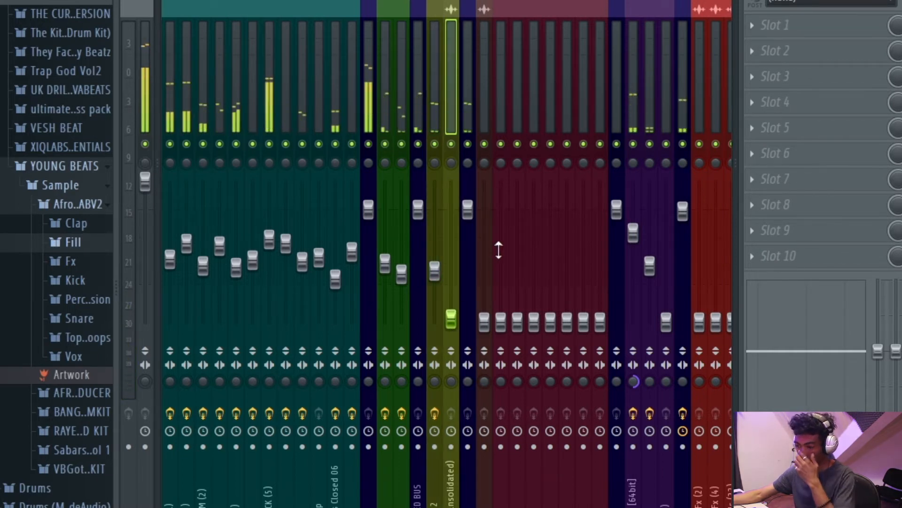
Raise the serum track's fader to a moderate level and solo it together with the Bonefire, Bonefire #2 and Chromaphone 2 tracks
left_click_drag(486, 319, 489, 294)
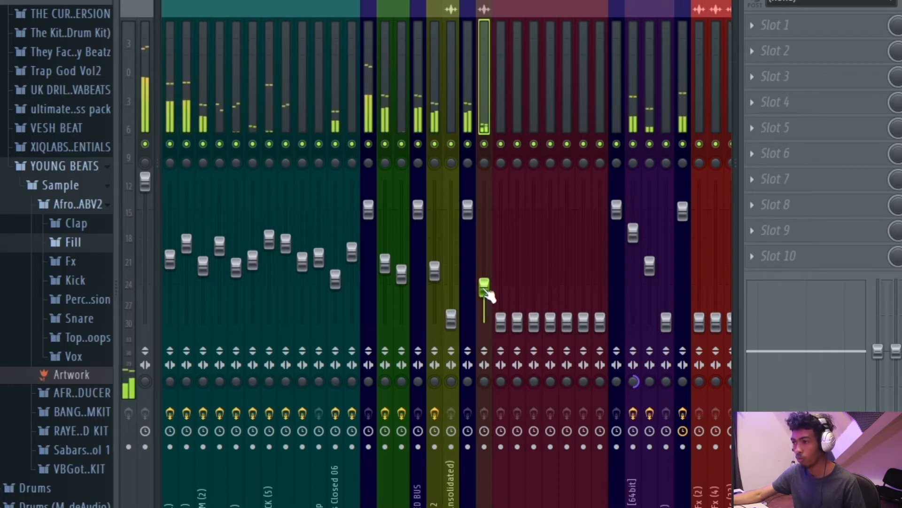
right_click(485, 144)
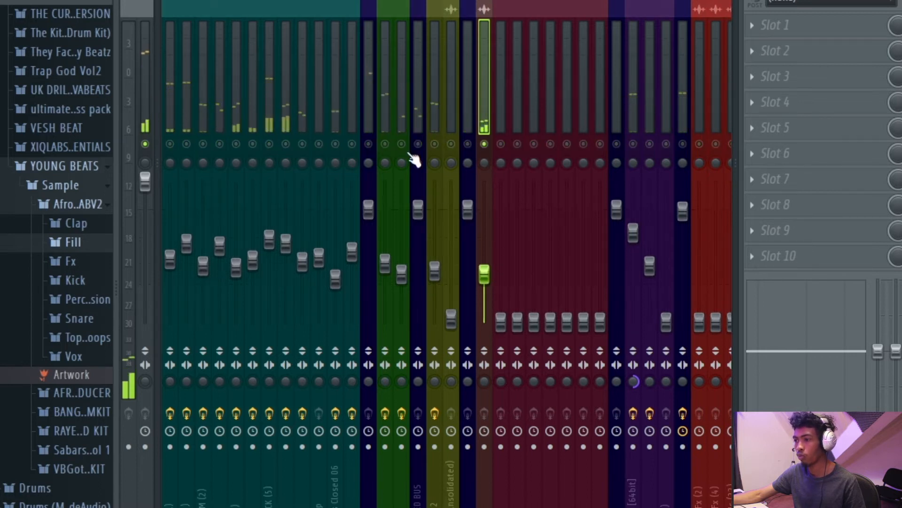
left_click(386, 144)
left_click(418, 143)
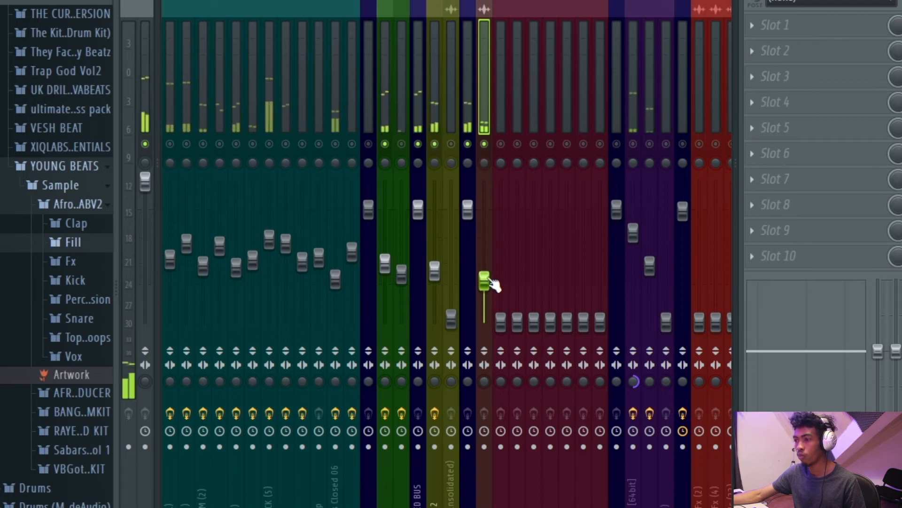
left_click(402, 143)
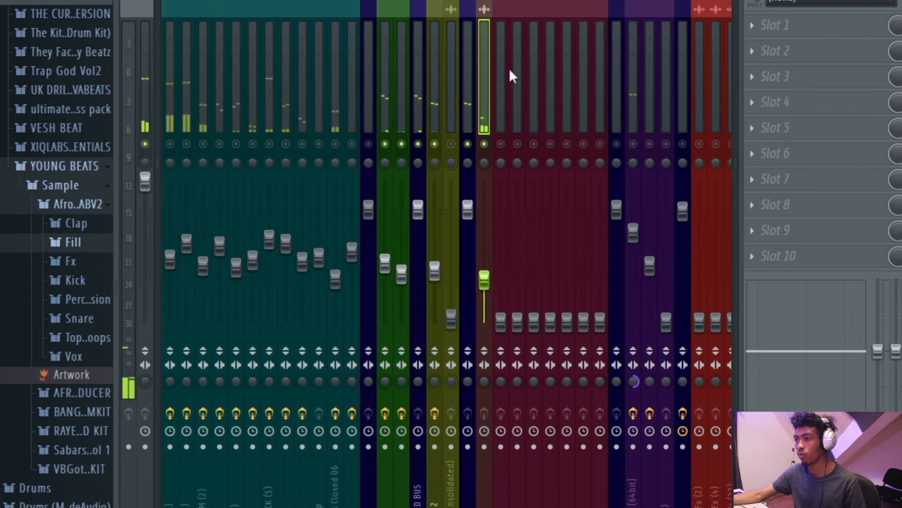
Load Fruity parametric EQ 2 into slot 1 of the serum track and set its band 1 to High pass
left_click(827, 32)
scroll(472, 72, "down", 5)
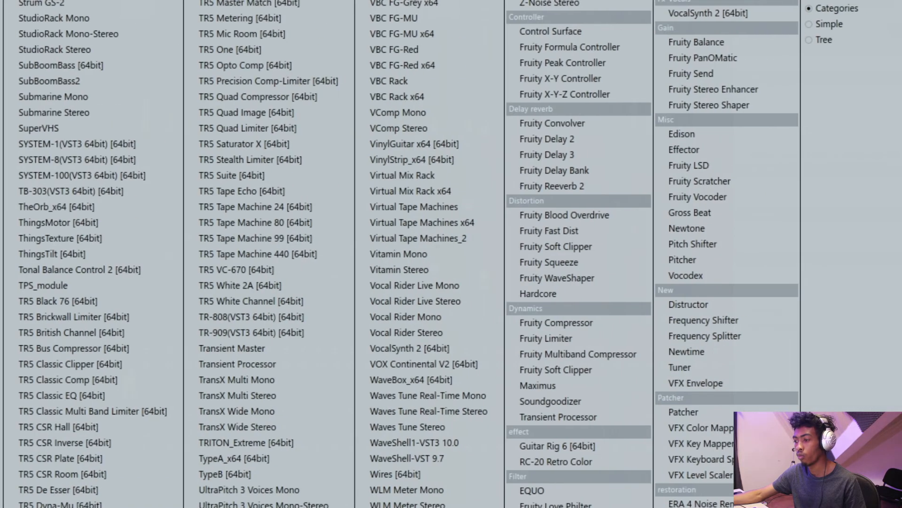
left_click(564, 507)
right_click(248, 235)
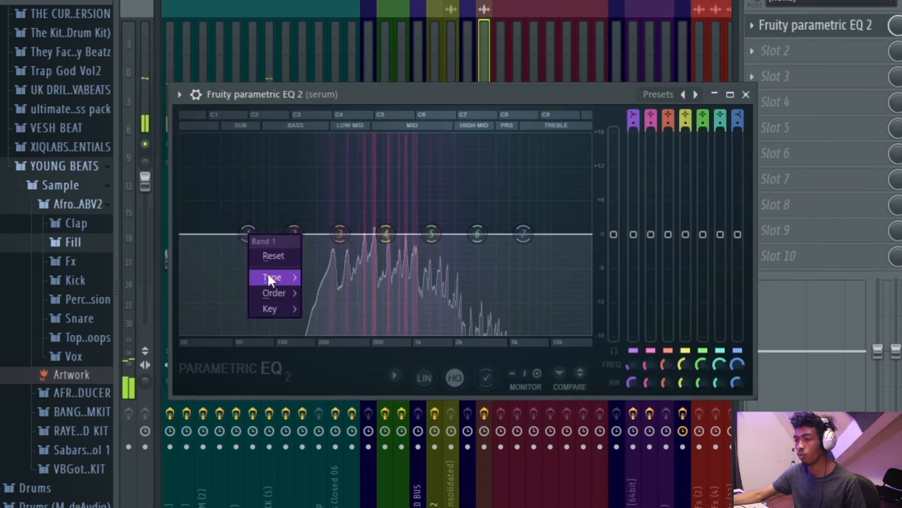
mouse_move(280, 276)
left_click(337, 325)
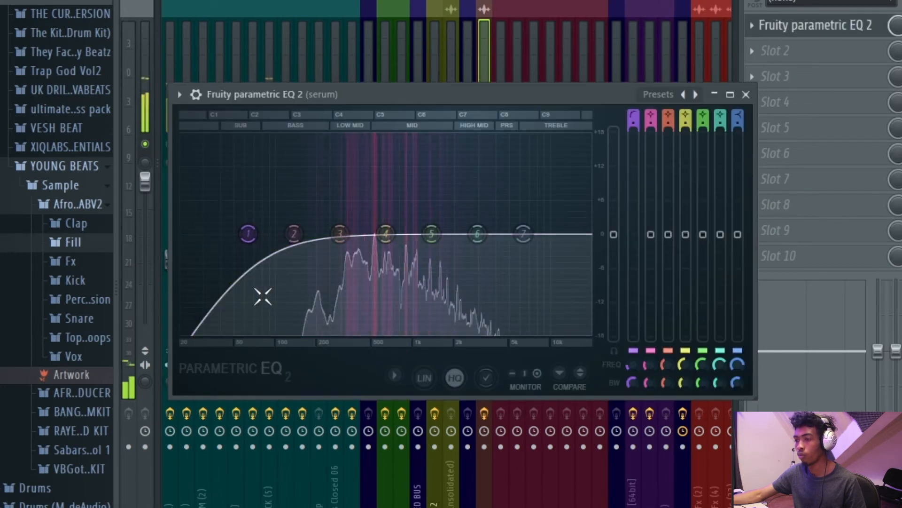
Set the serum EQ's band 1 order to Gentle 8 and raise its cutoff to just above band 2 in the bass range
right_click(243, 235)
mouse_move(288, 292)
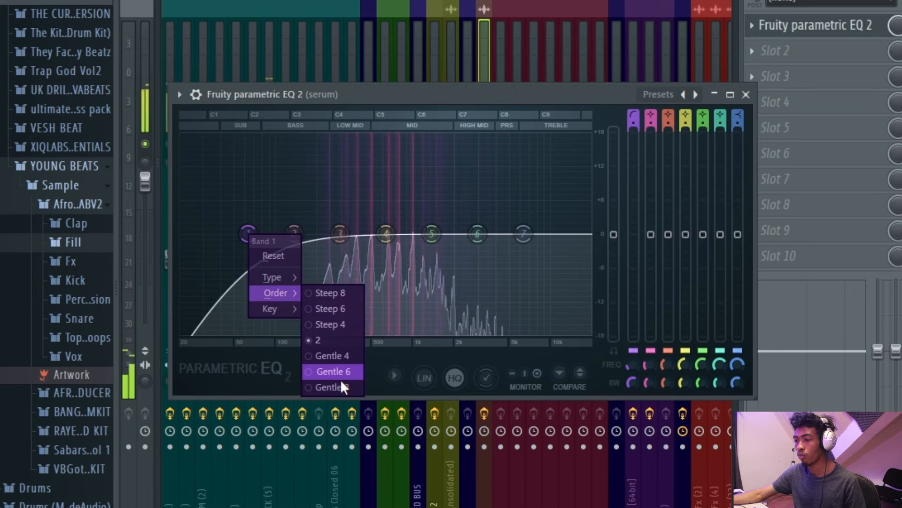
left_click(347, 386)
left_click_drag(247, 234, 307, 233)
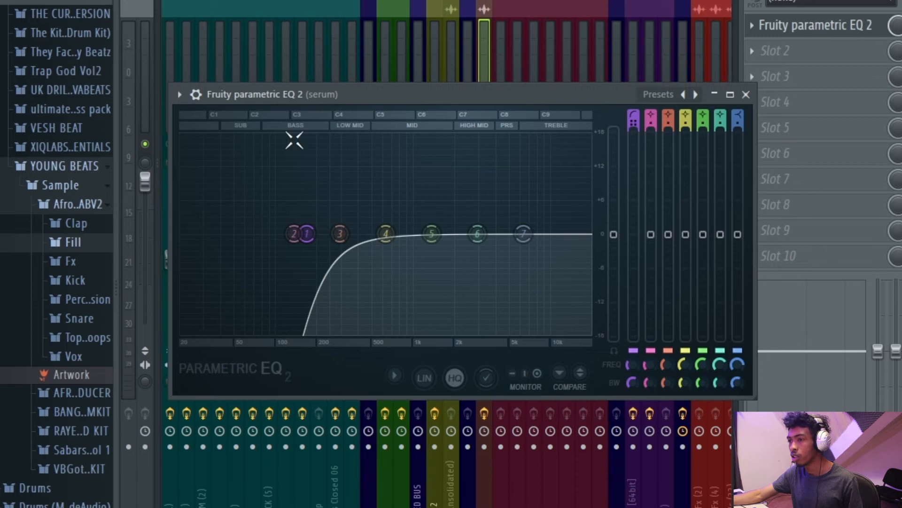
left_click_drag(366, 94, 385, 46)
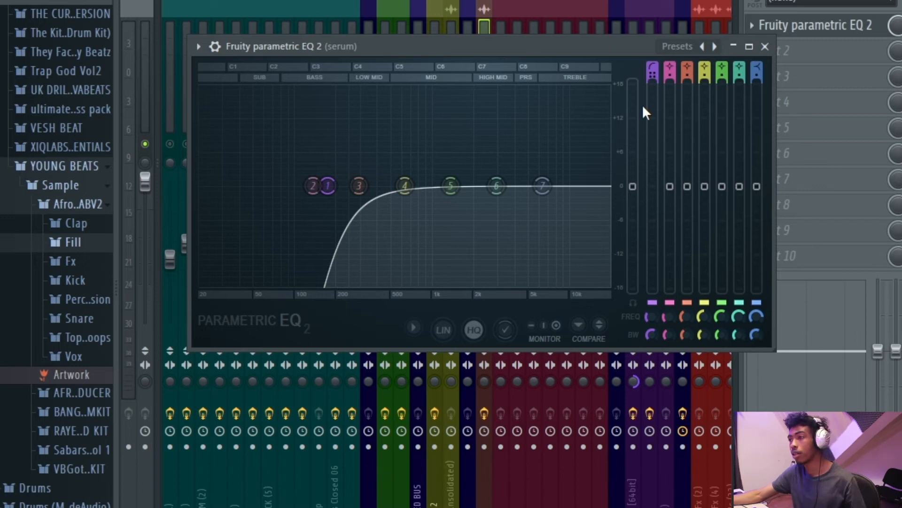
left_click(765, 47)
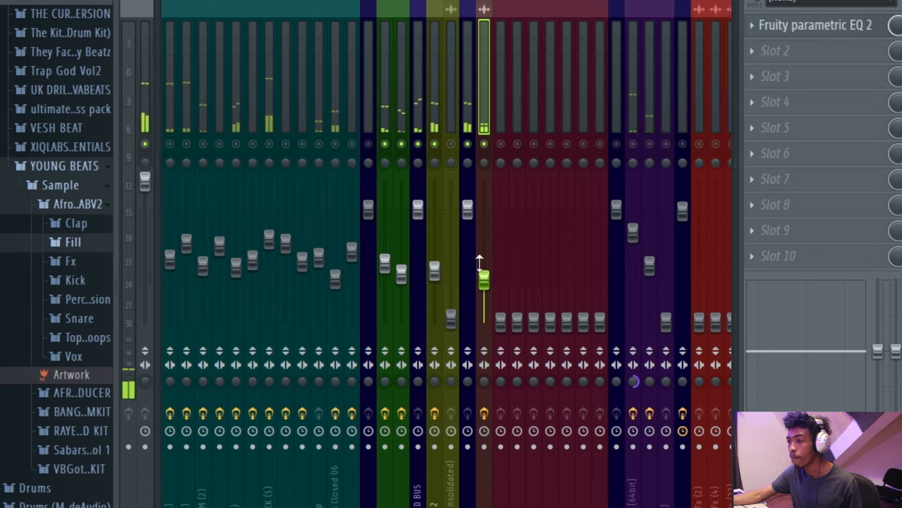
Unmute all mixer tracks and raise the REFRAIN GTR track's fader to a moderate level against the full beat
right_click(485, 144)
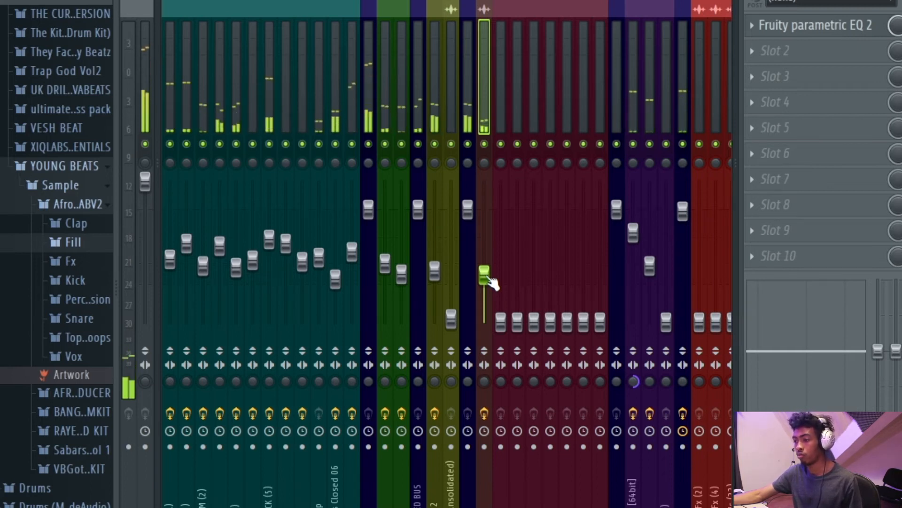
left_click(536, 321)
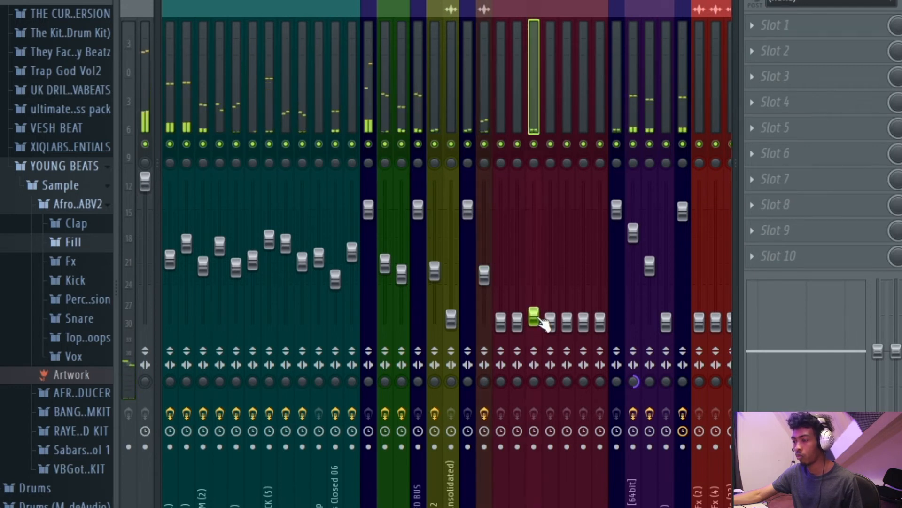
left_click_drag(540, 318, 543, 294)
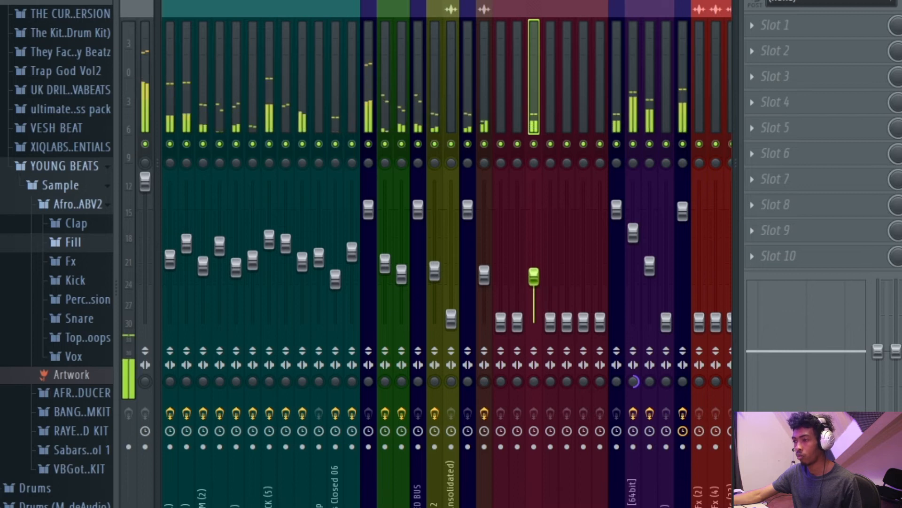
left_click_drag(534, 275, 544, 288)
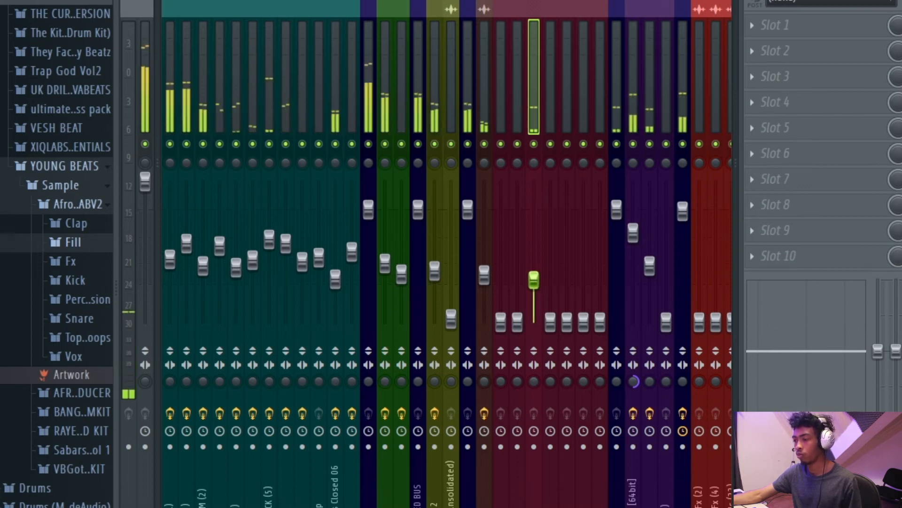
Load Fruity parametric EQ 2 into slot 1 of the REFRAIN GTR track and set its band 1 to High pass
left_click(752, 29)
scroll(541, 131, "down", 10)
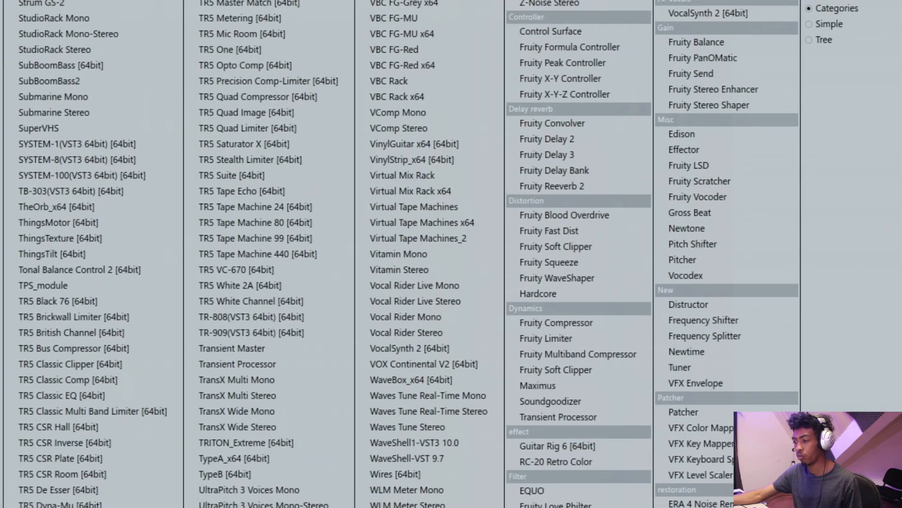
left_click(555, 506)
right_click(205, 191)
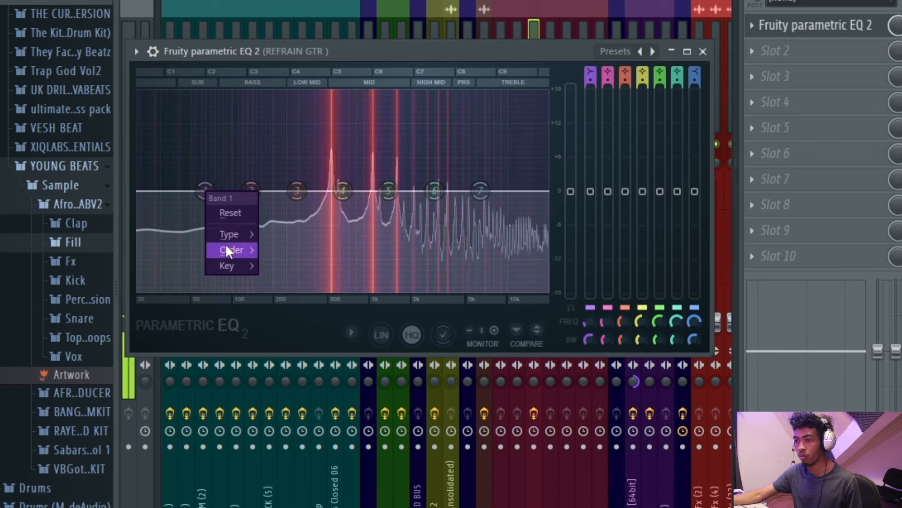
mouse_move(232, 234)
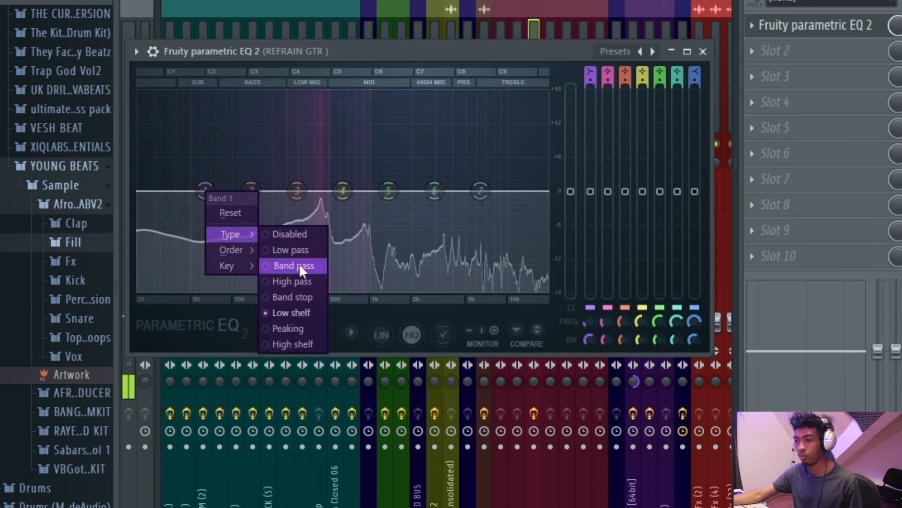
left_click(289, 281)
Set the REFRAIN GTR EQ's band 1 order to Gentle 8 with the cutoff at about 184 Hz
right_click(207, 190)
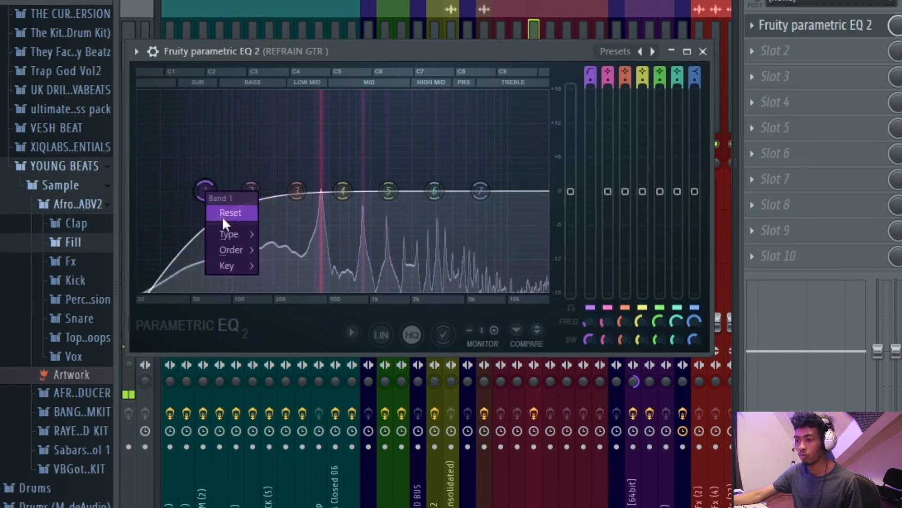
mouse_move(236, 252)
left_click(286, 339)
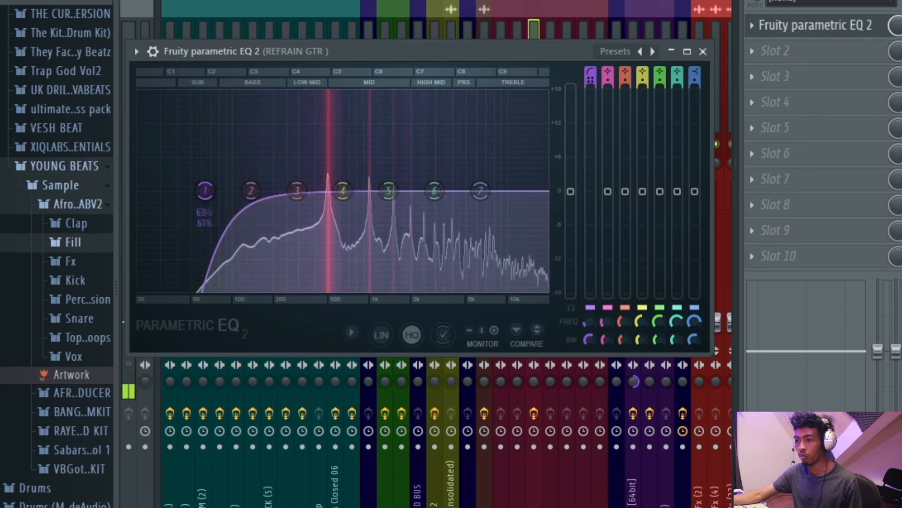
left_click_drag(205, 190, 269, 190)
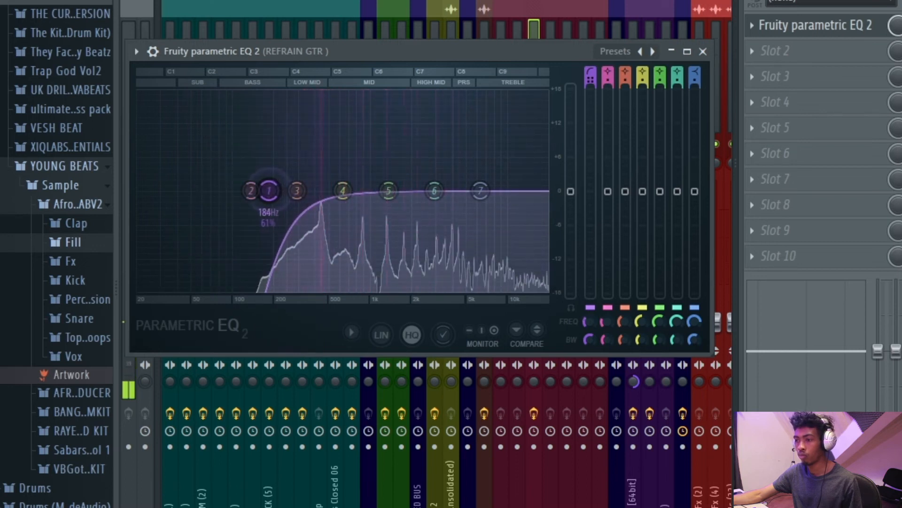
left_click(703, 51)
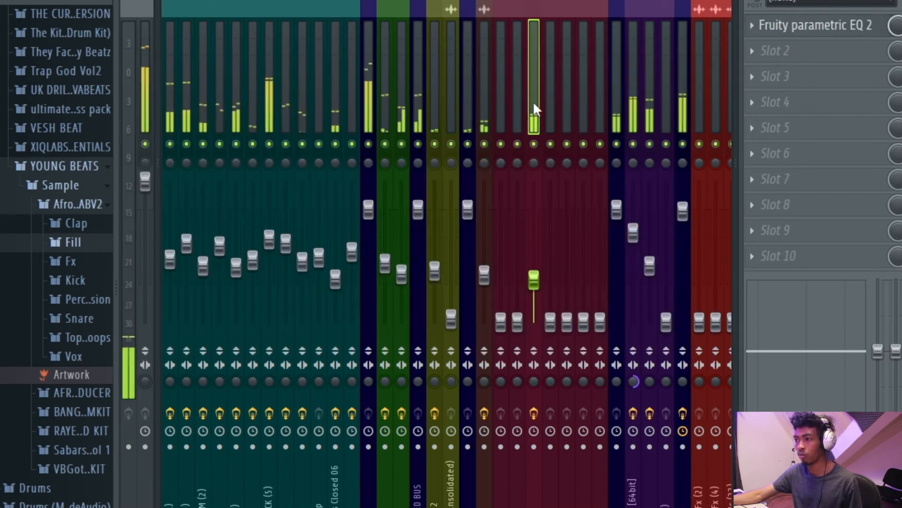
Solo the REFRAIN GTR mixer track and raise its fader slightly
right_click(534, 144)
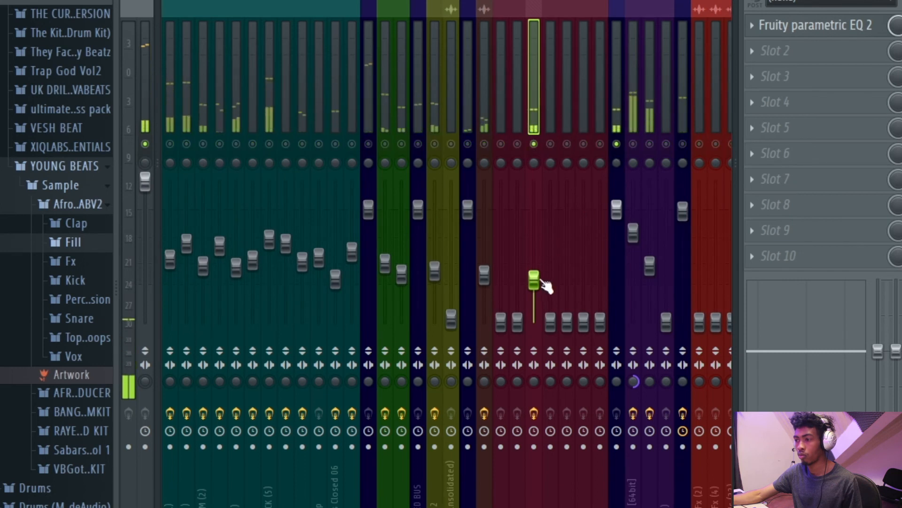
left_click_drag(534, 280, 534, 269)
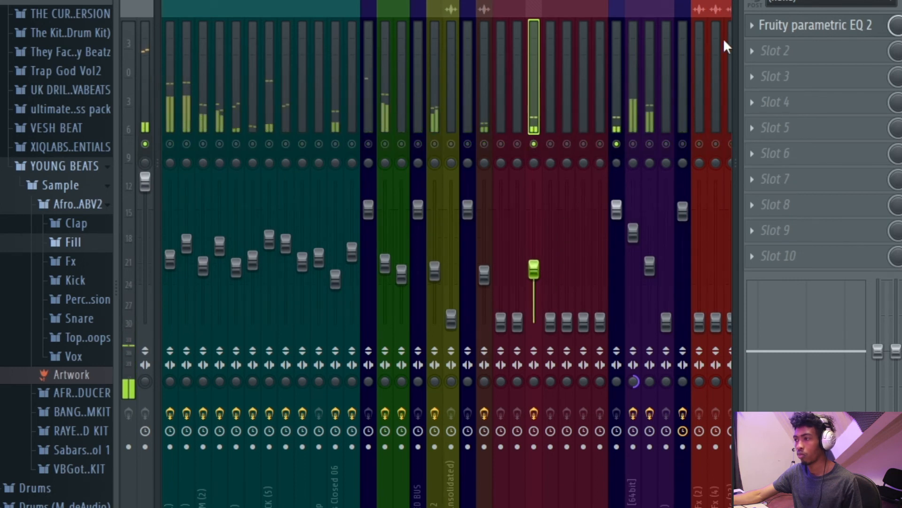
Load NS1 Stereo into slot 2 of the REFRAIN GTR track and set its noise suppression to 11.8
left_click(752, 47)
left_click(354, 113)
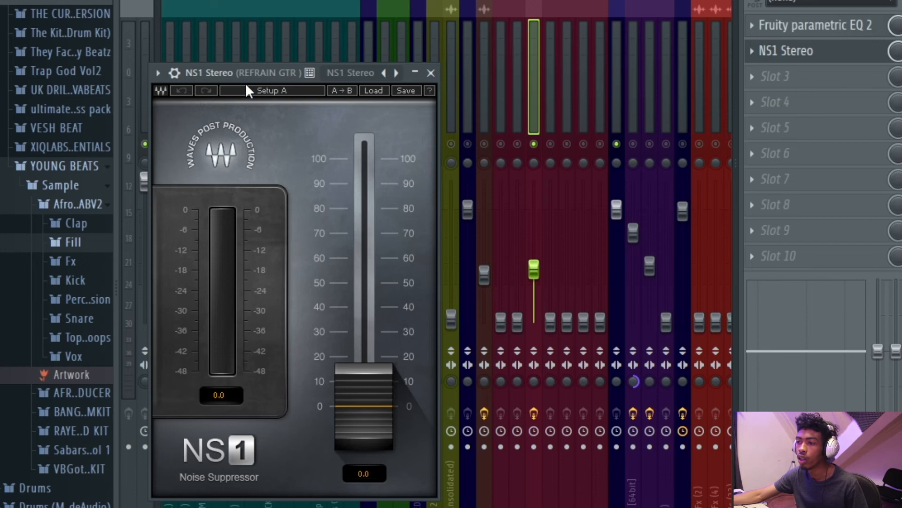
left_click_drag(226, 81, 325, 60)
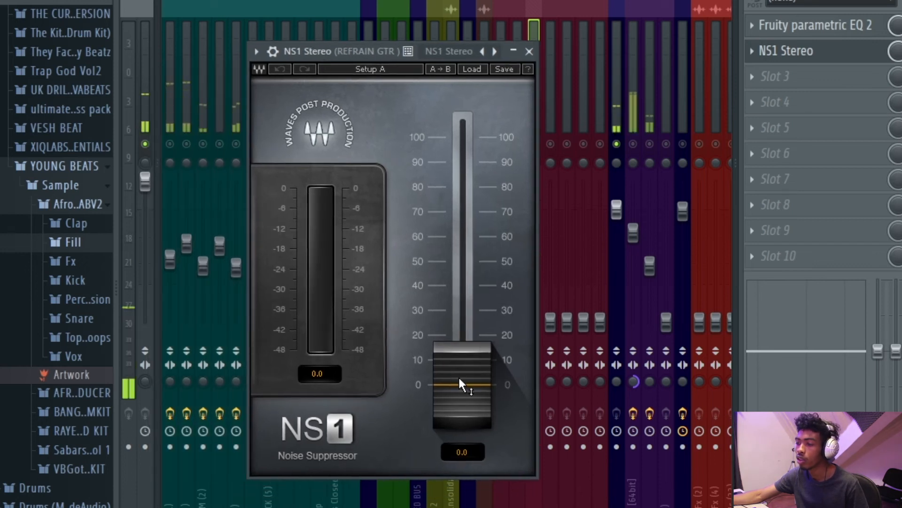
left_click_drag(458, 378, 457, 345)
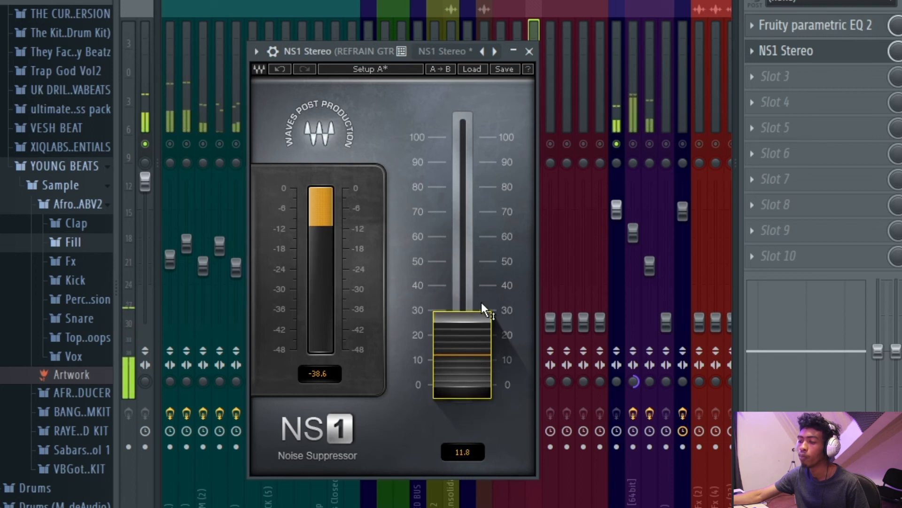
left_click(529, 51)
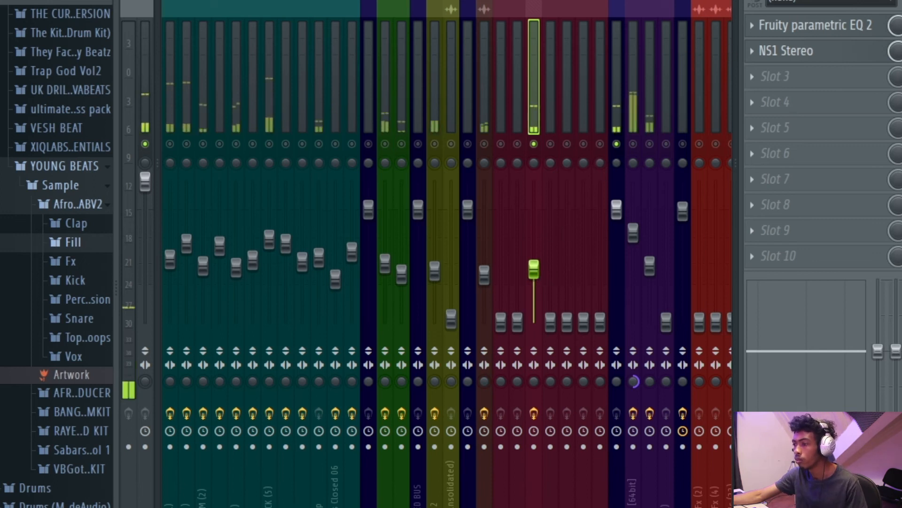
Rebalance the REFRAIN GTR fader by comparing it soloed and against the full beat, leaving it about level with the neighbouring melody fader
left_click_drag(534, 269, 534, 266)
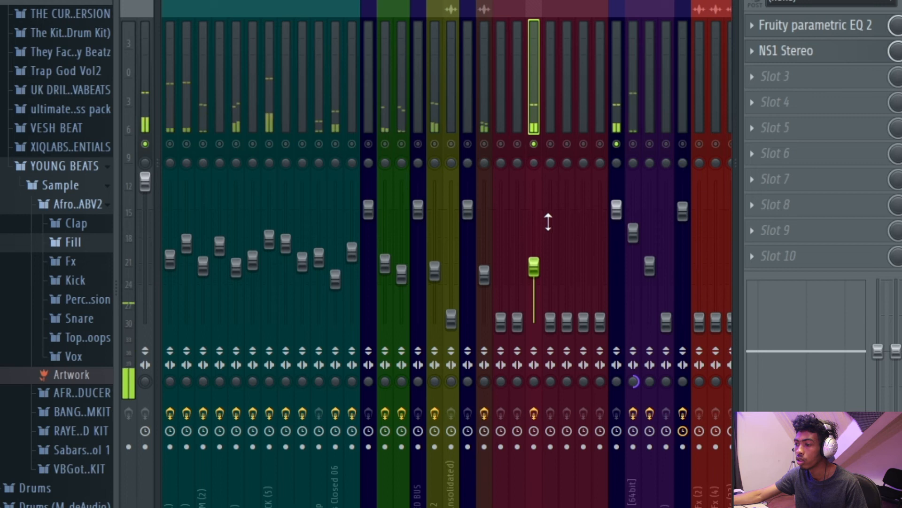
right_click(534, 144)
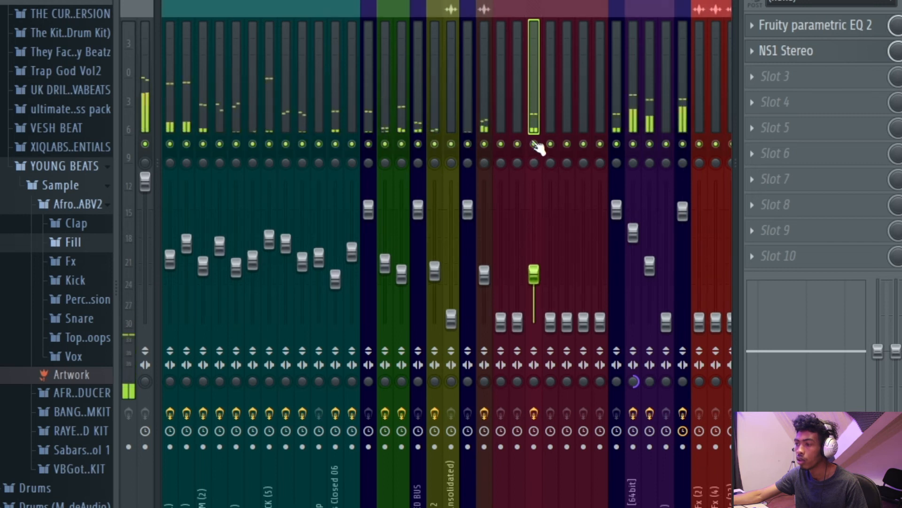
right_click(534, 144)
right_click(535, 144)
left_click_drag(535, 281, 535, 279)
left_click(535, 281)
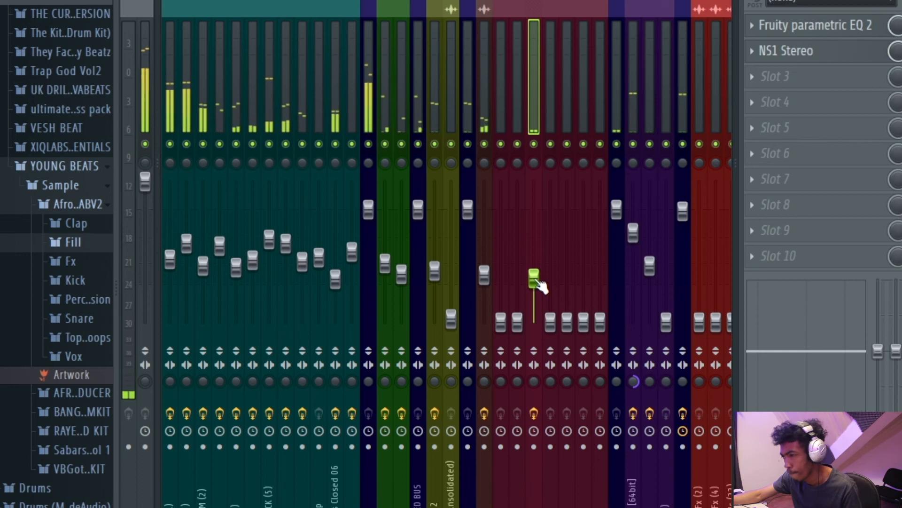
left_click_drag(537, 280, 537, 277)
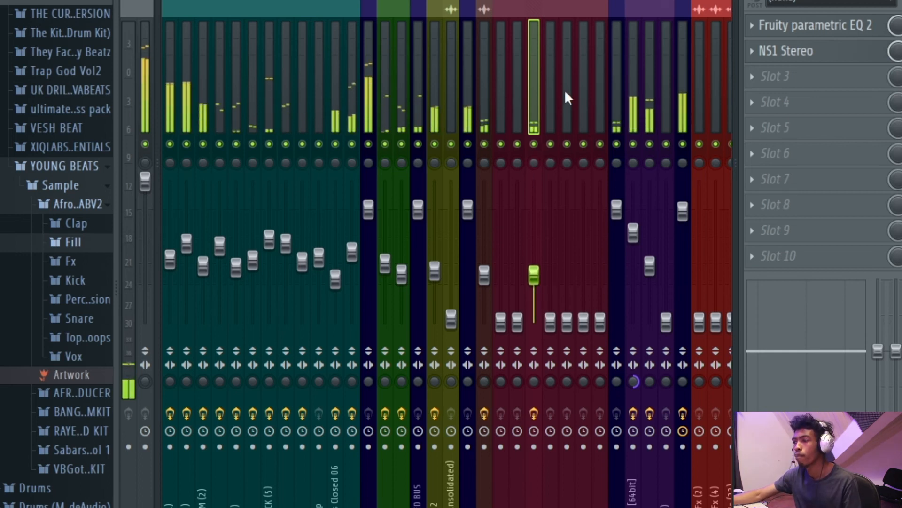
Slightly raise the fader of the first track in the yellow mixer group against the full beat
scroll(506, 81, "right", 2)
scroll(507, 81, "left", 2)
scroll(507, 80, "right", 4)
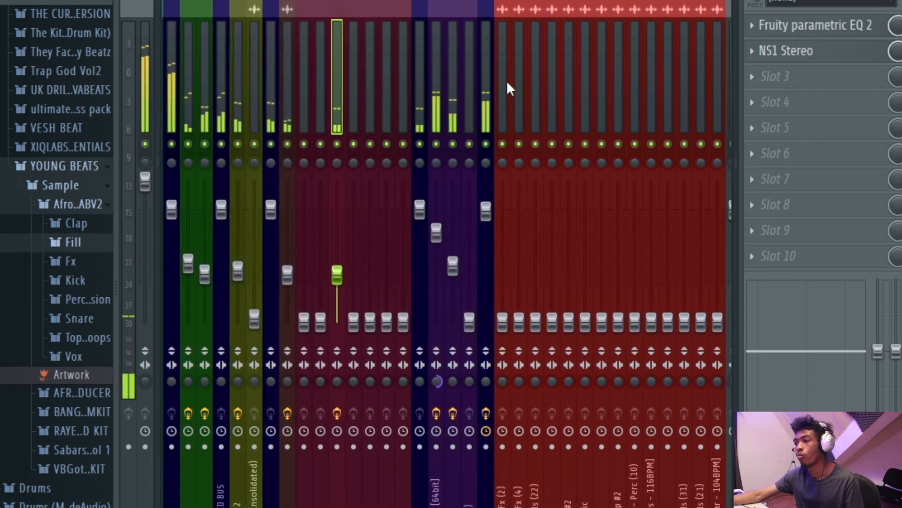
scroll(506, 80, "right", 3)
scroll(506, 81, "left", 6)
scroll(506, 81, "right", 5)
scroll(506, 80, "left", 6)
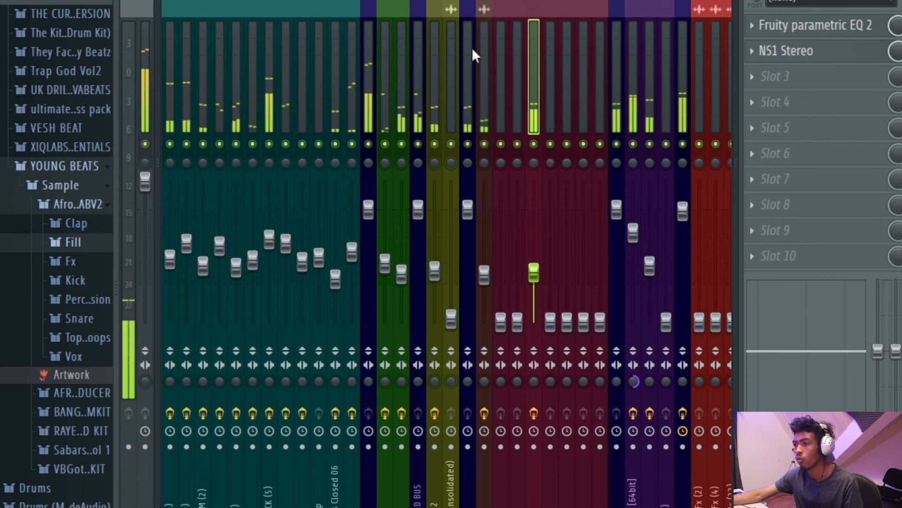
left_click_drag(437, 281, 439, 273)
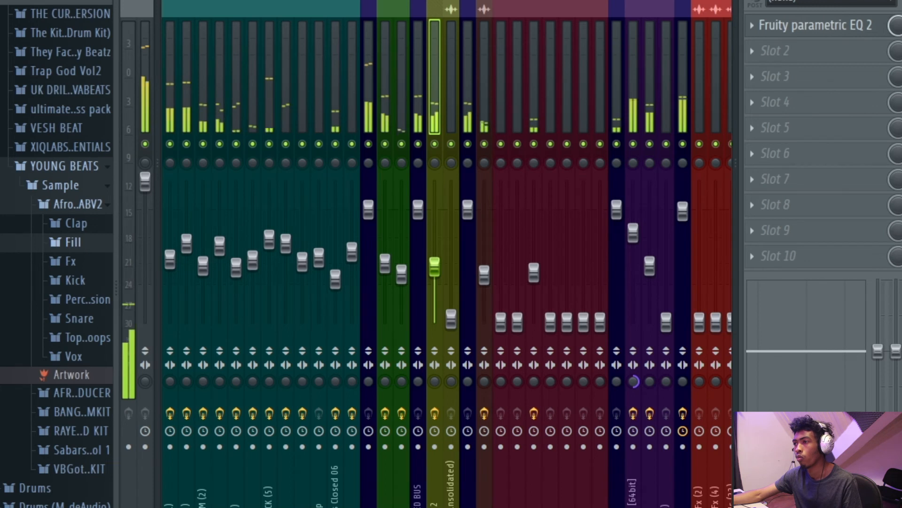
Examine the playlist arrangement to see where the melody clips play in the refrain and the other sections
key("F9")
scroll(441, 154, "down", 5)
scroll(441, 154, "down", 3)
scroll(443, 157, "up", 3)
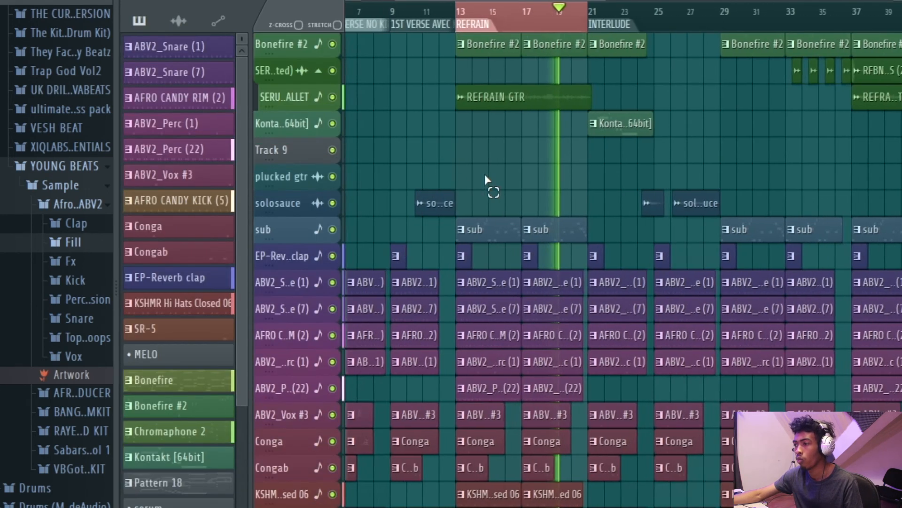
scroll(489, 182, "up", 2)
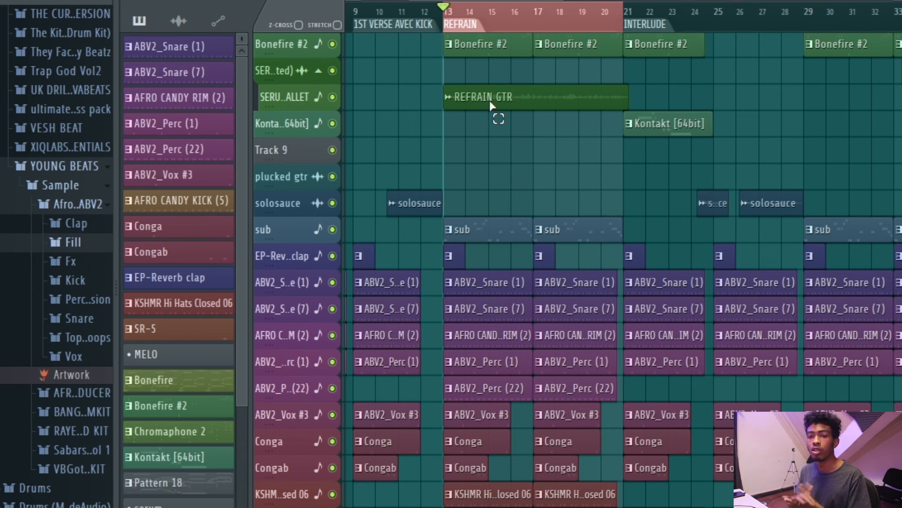
scroll(493, 115, "up", 4)
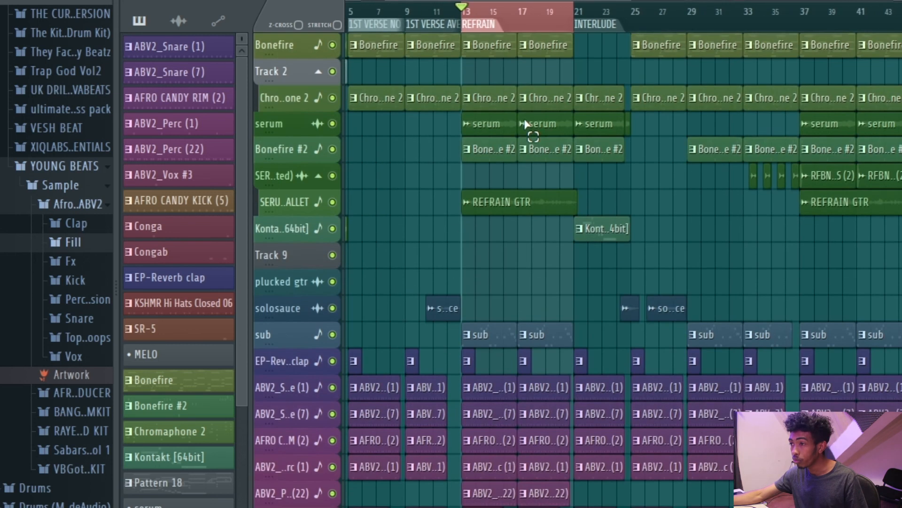
scroll(483, 85, "up", 3)
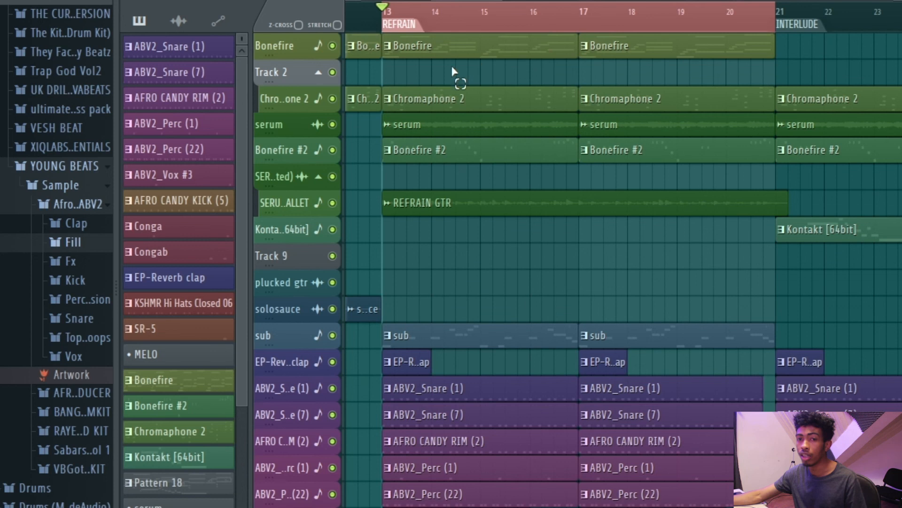
scroll(453, 71, "down", 3)
scroll(489, 134, "down", 1)
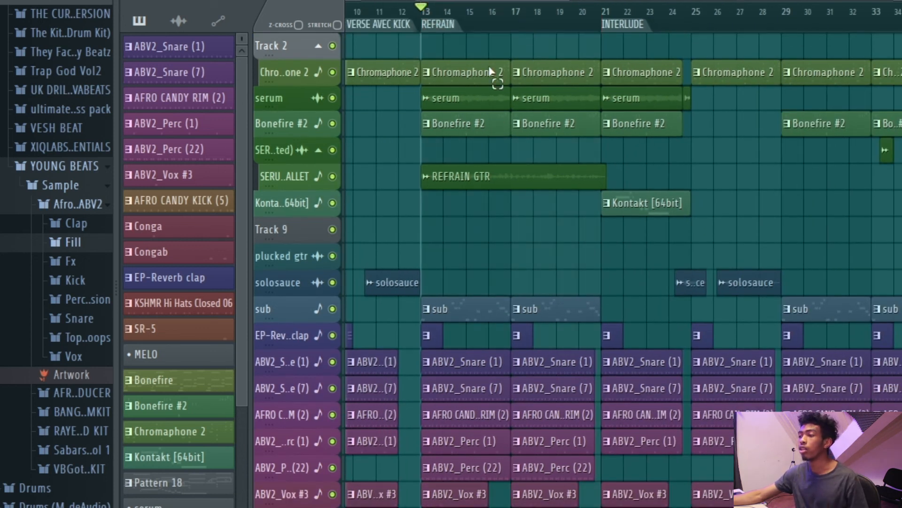
scroll(422, 137, "down", 5)
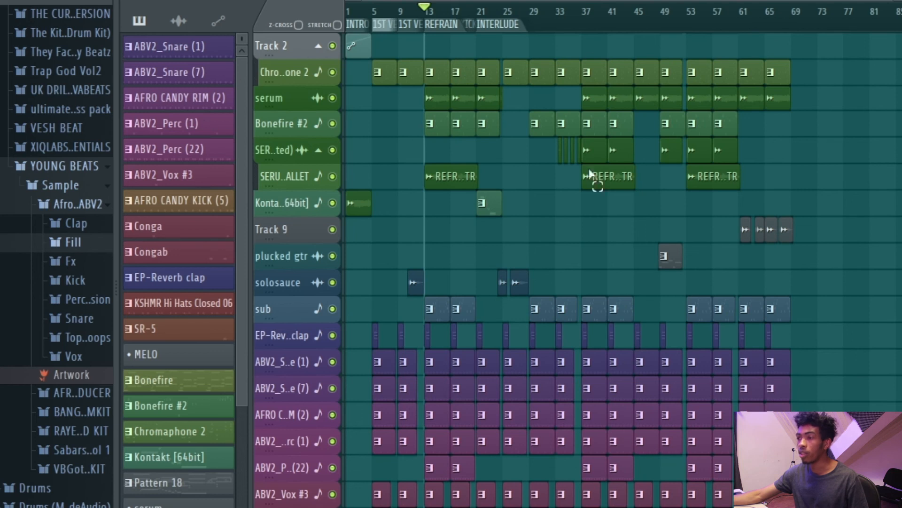
scroll(472, 198, "up", 4)
scroll(475, 200, "down", 4)
scroll(472, 197, "up", 1)
scroll(472, 197, "up", 2)
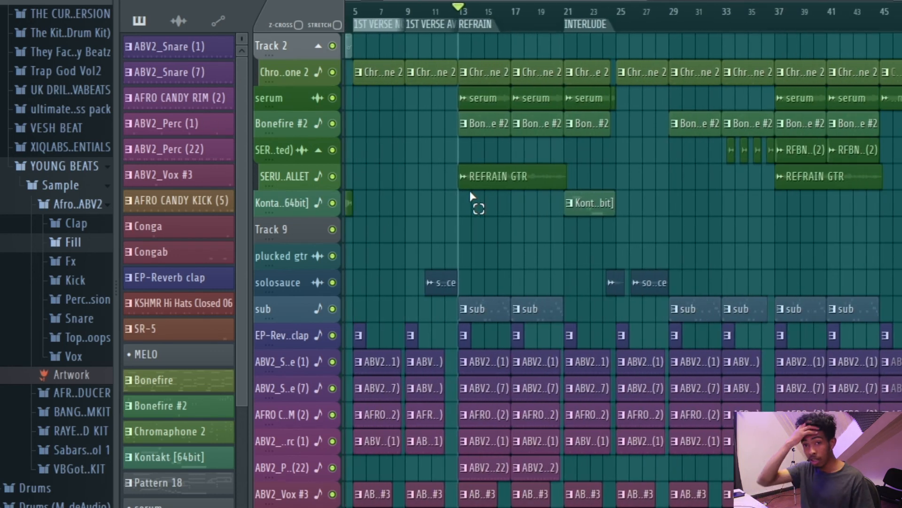
scroll(473, 198, "down", 2)
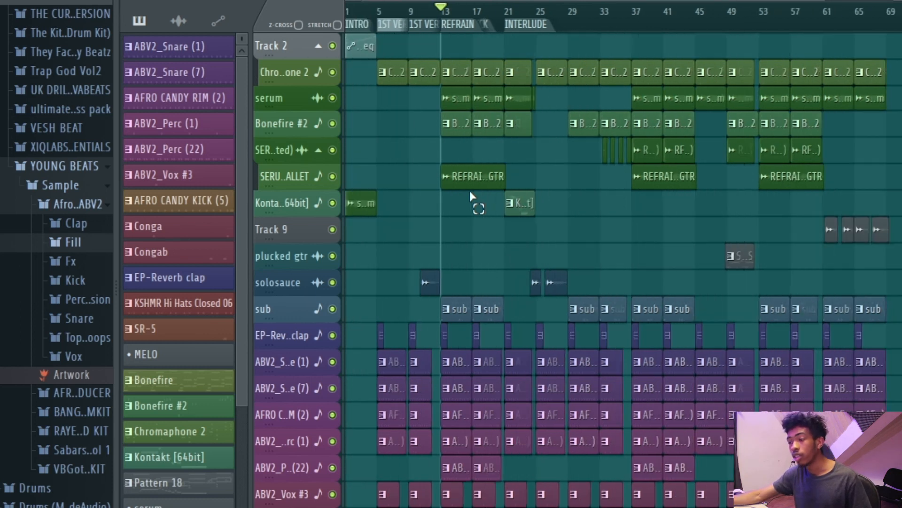
scroll(472, 197, "up", 3)
scroll(403, 193, "down", 3)
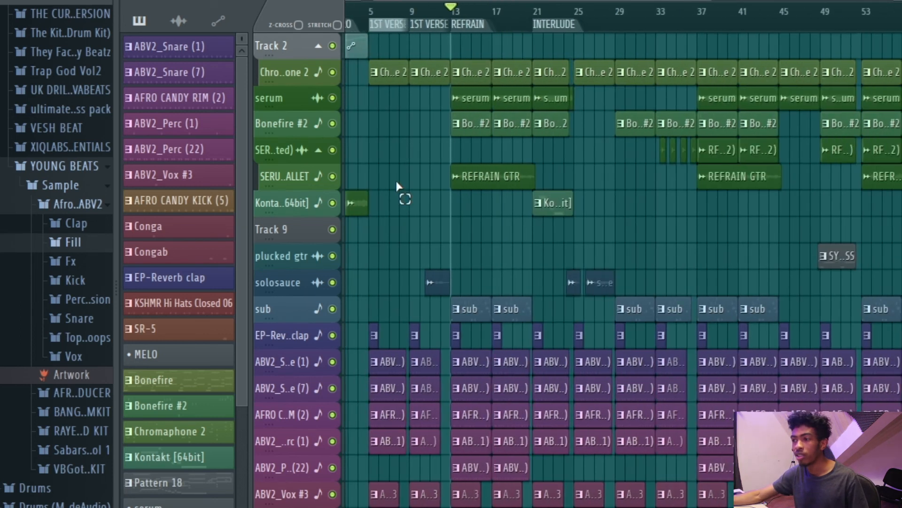
Select the REFRAIN section starting at bar 13 together with all of its clips in the playlist
scroll(464, 46, "up", 2)
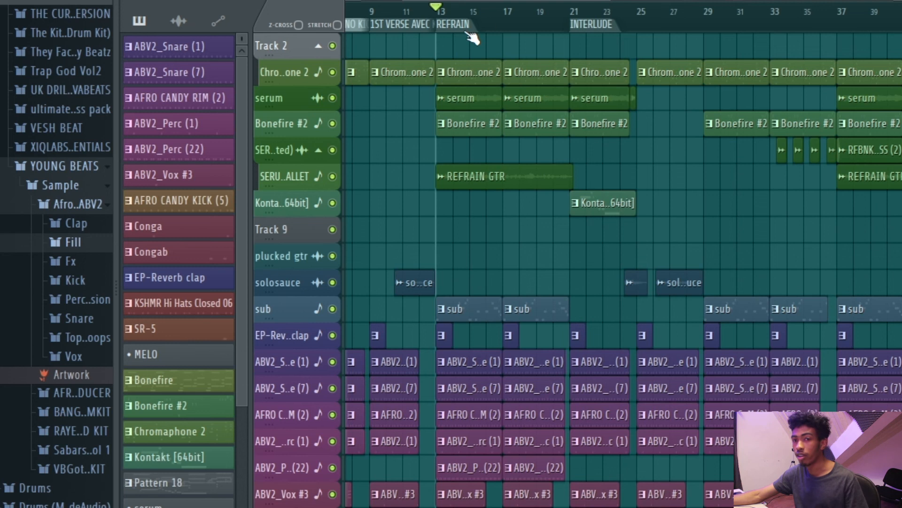
scroll(468, 42, "up", 1)
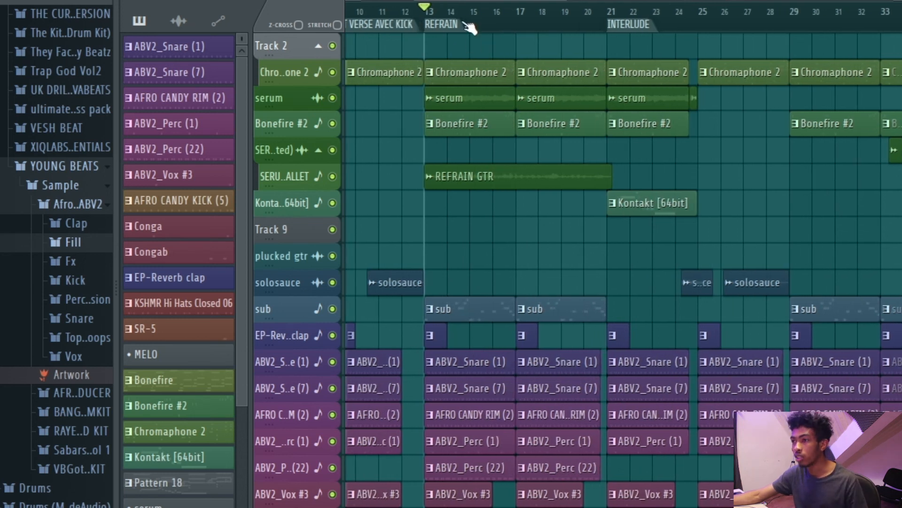
double_click(464, 29)
double_click(464, 29)
double_click(464, 29)
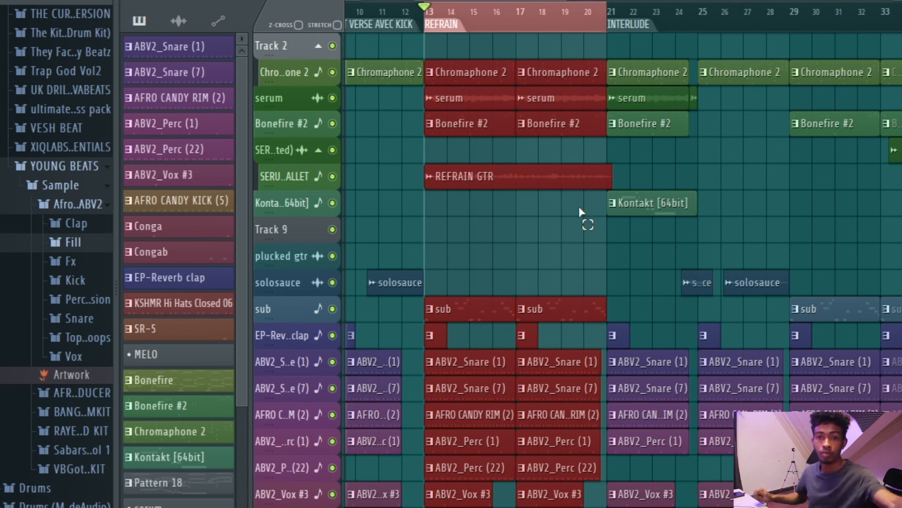